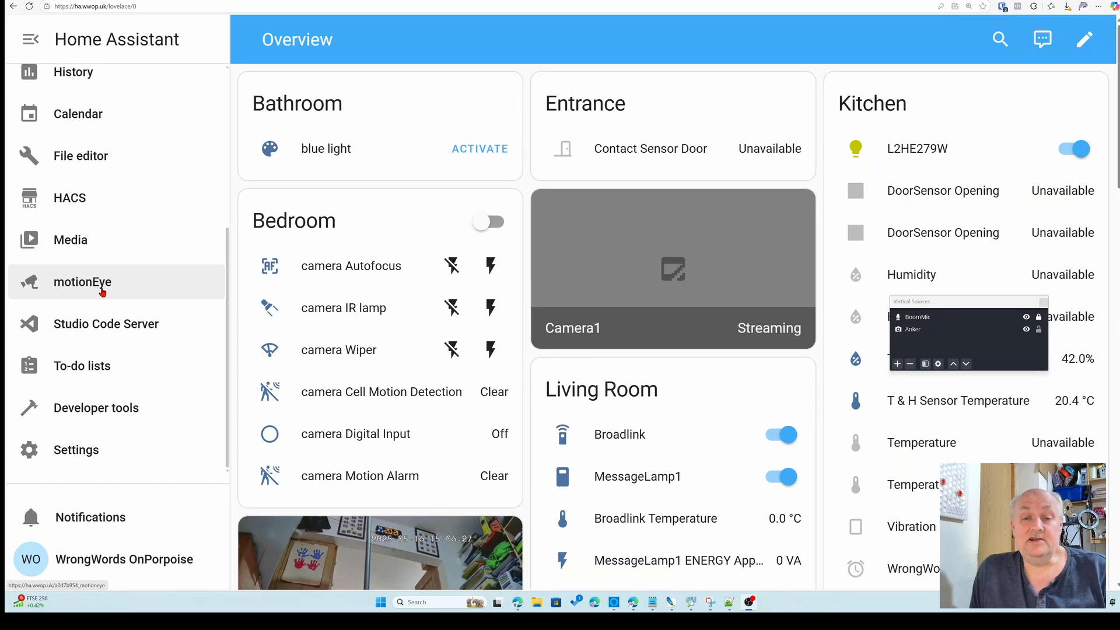
Check the motionEye camera feeds, then start a new empty automation from the automations settings
{"action": "left_click", "coordinate": [93, 291]}
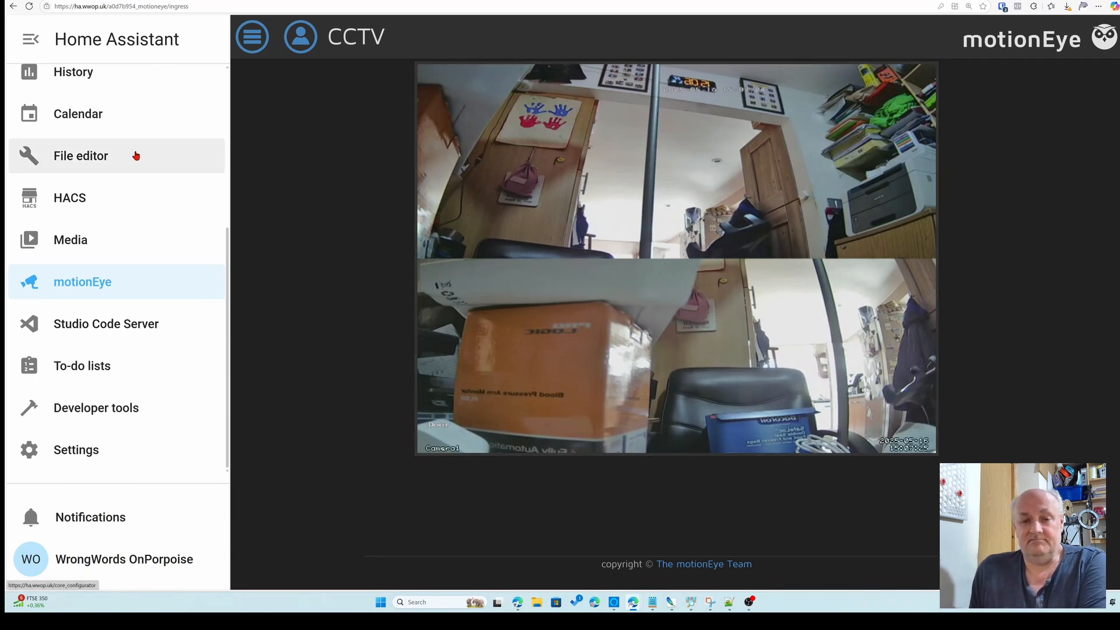
{"action": "left_click", "coordinate": [56, 458]}
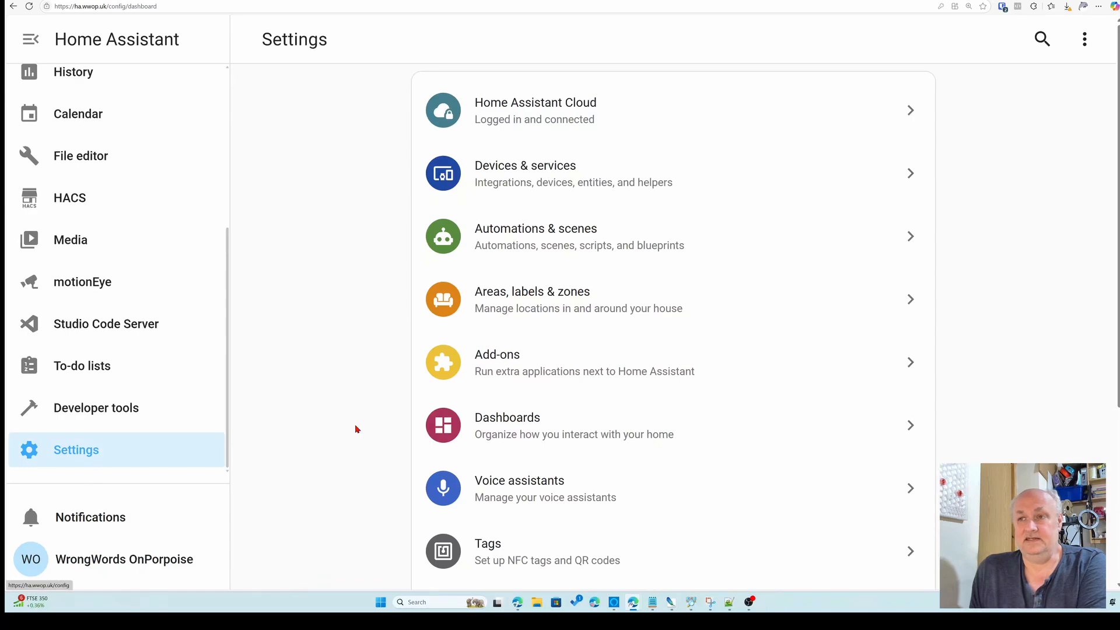
{"action": "left_click", "coordinate": [552, 234]}
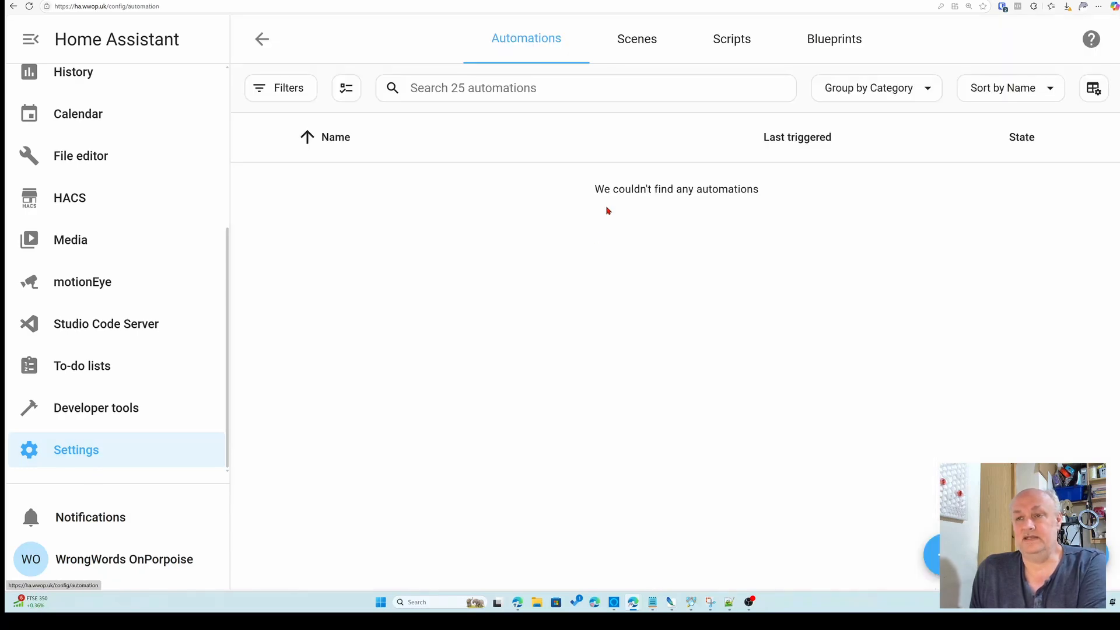
{"action": "left_click", "coordinate": [932, 554]}
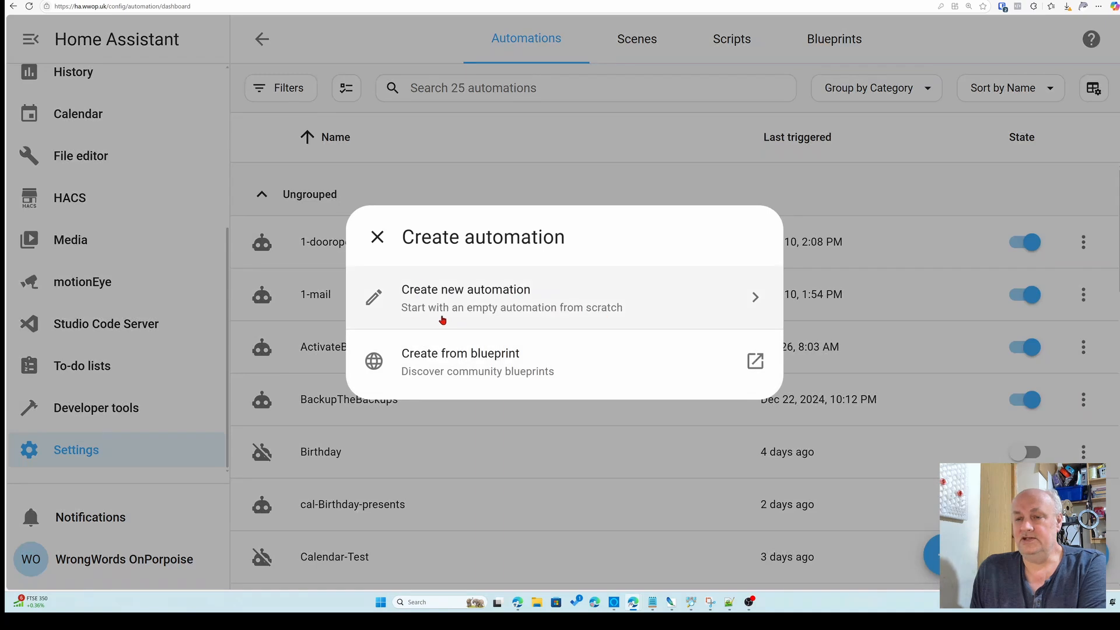
{"action": "left_click", "coordinate": [479, 294]}
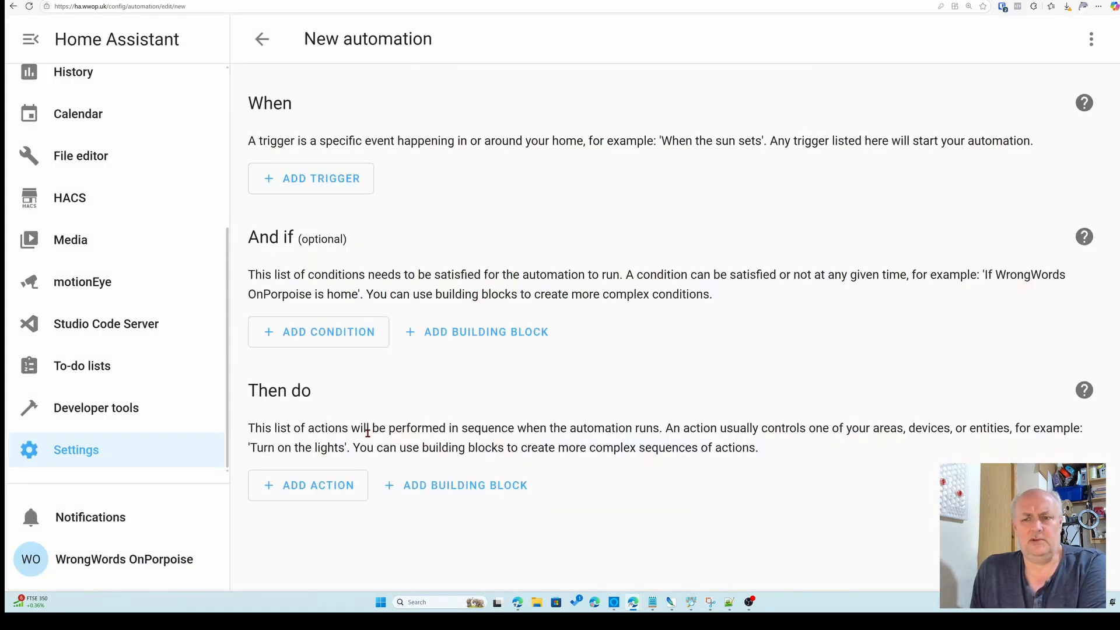
Add a Camera: Take snapshot action targeting the camera mainStream entity
{"action": "left_click", "coordinate": [309, 494]}
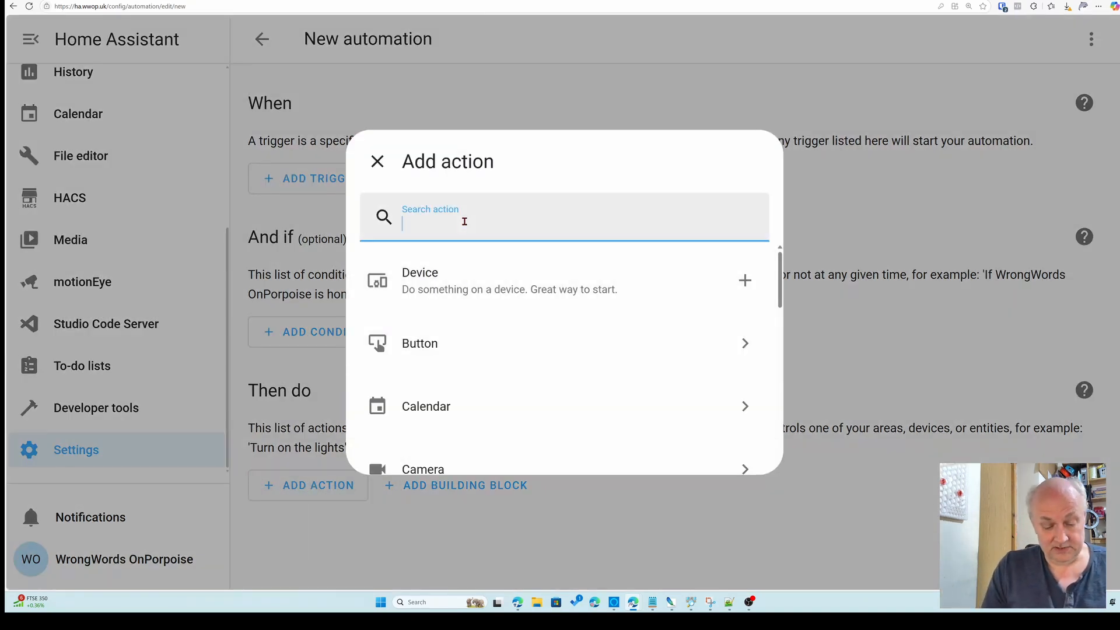
{"action": "type", "text": "sn"}
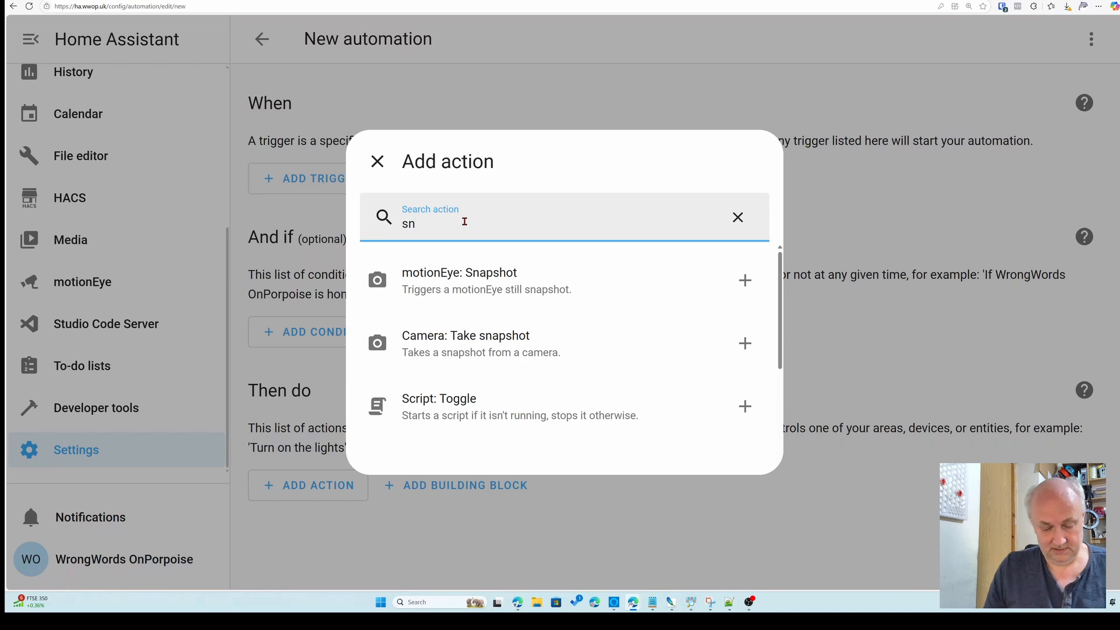
{"action": "type", "text": "ap"}
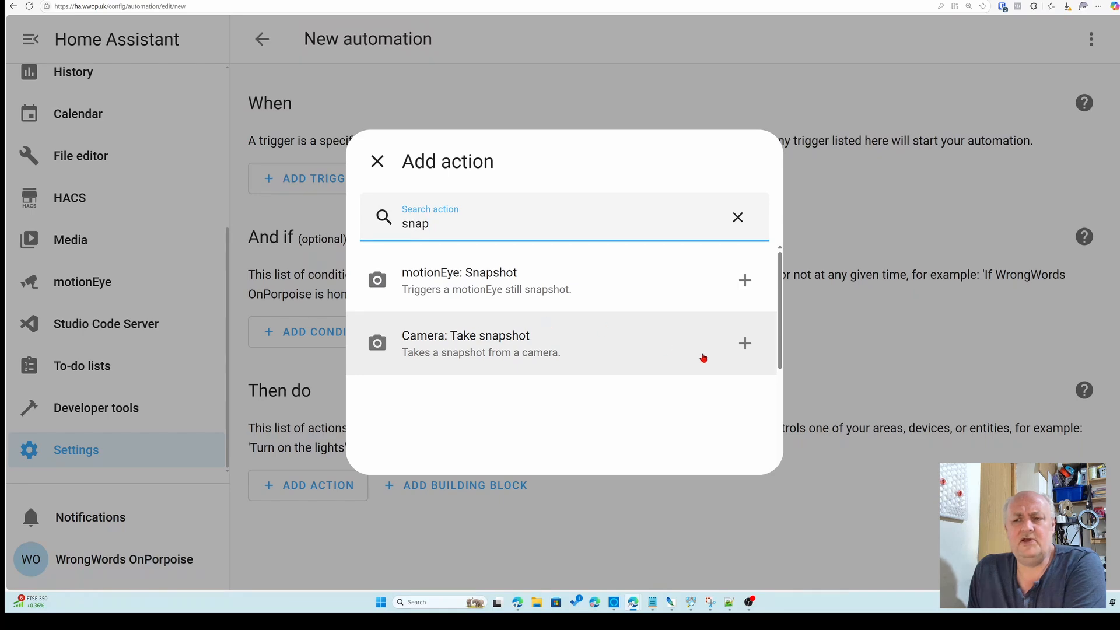
{"action": "left_click", "coordinate": [495, 356]}
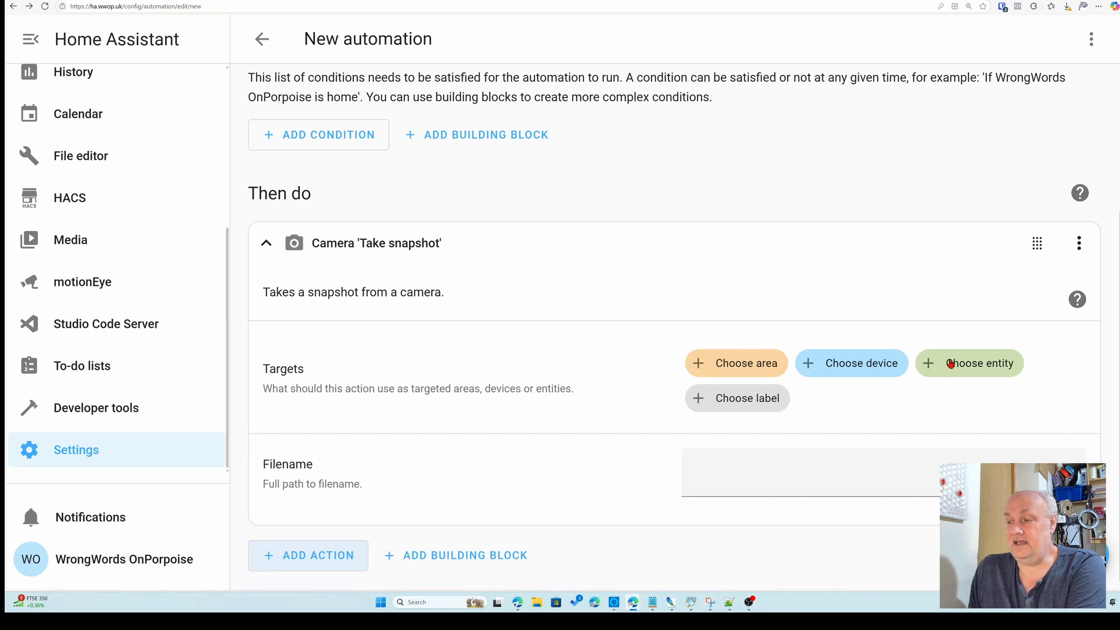
{"action": "left_click", "coordinate": [948, 366]}
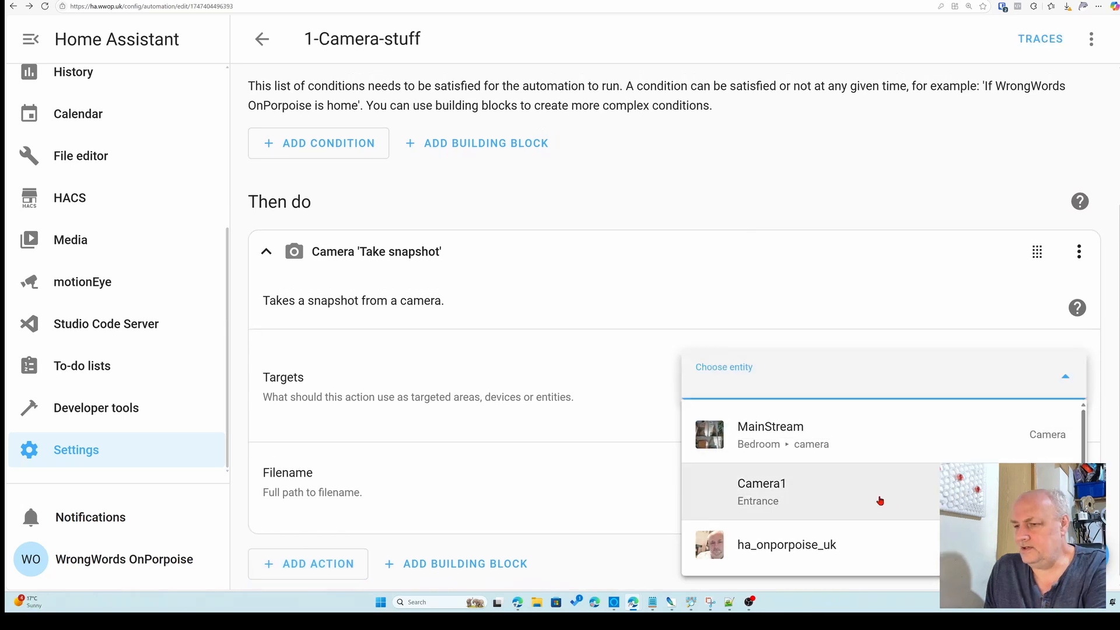
{"action": "left_click", "coordinate": [748, 444]}
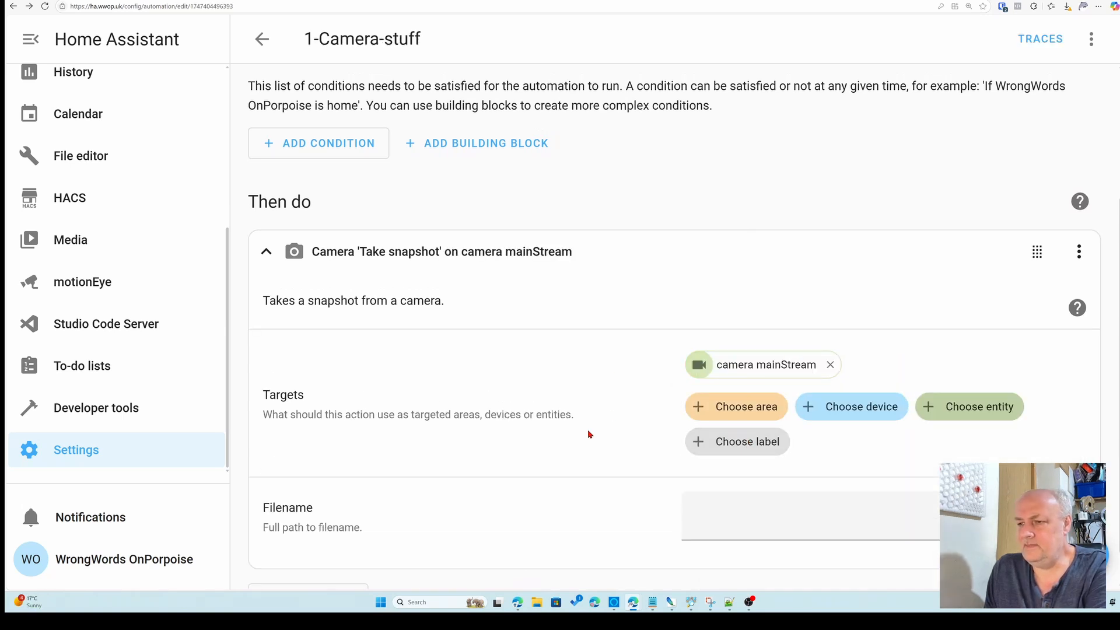
Set the snapshot's filename to /media/billy.jpg
{"action": "scroll", "coordinate": [532, 417], "scroll_direction": "down", "scroll_amount": 1}
{"action": "left_click", "coordinate": [731, 476]}
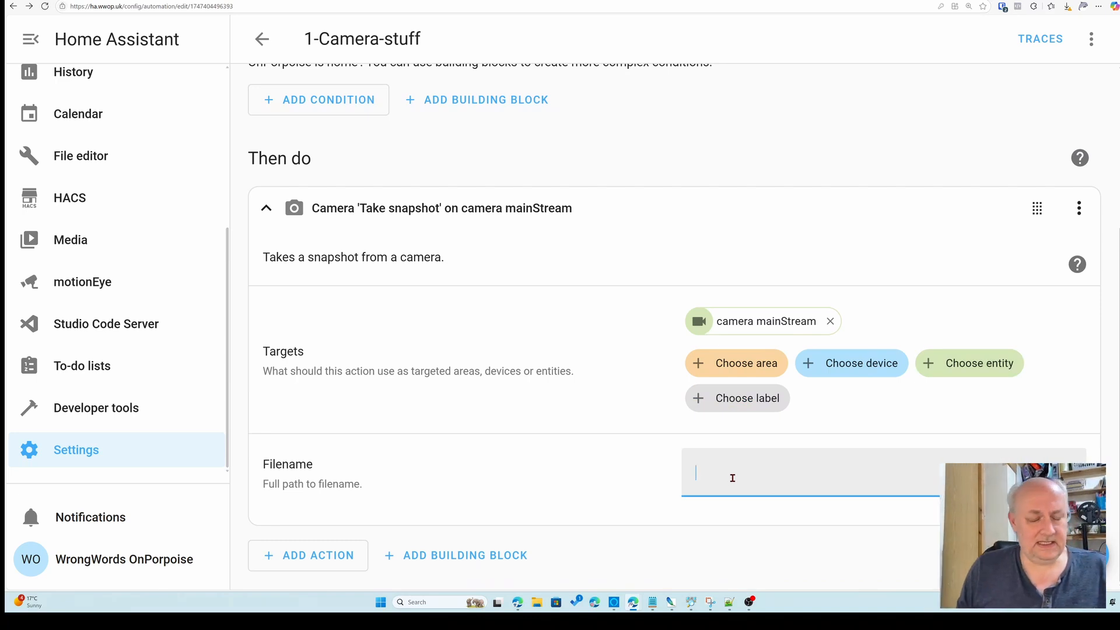
{"action": "type", "text": "media"}
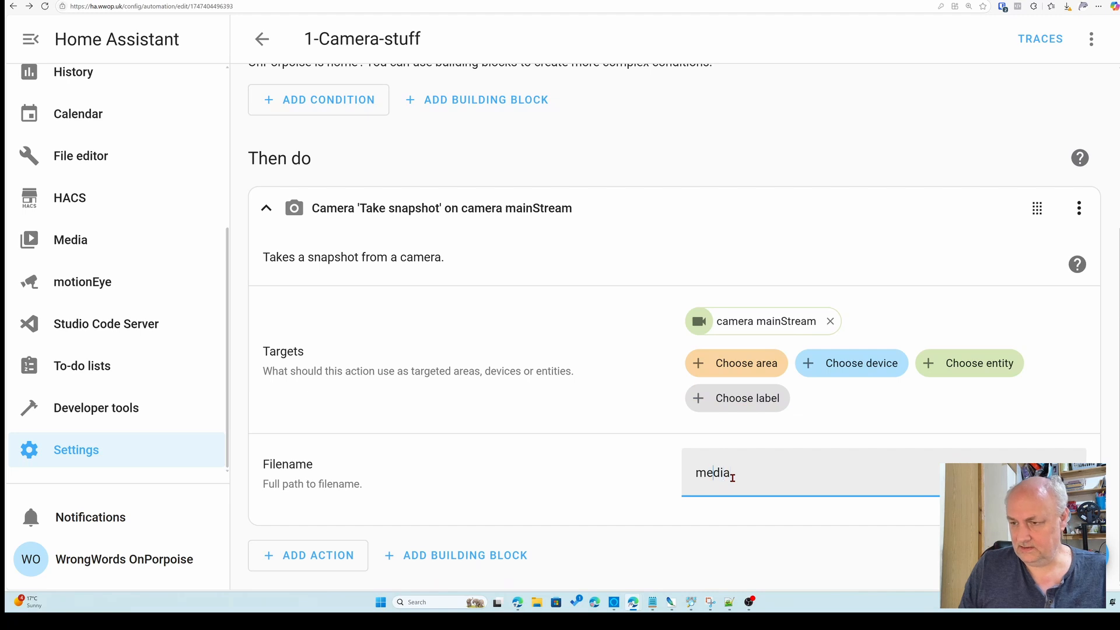
{"action": "key", "text": "Home"}
{"action": "type", "text": "/media"}
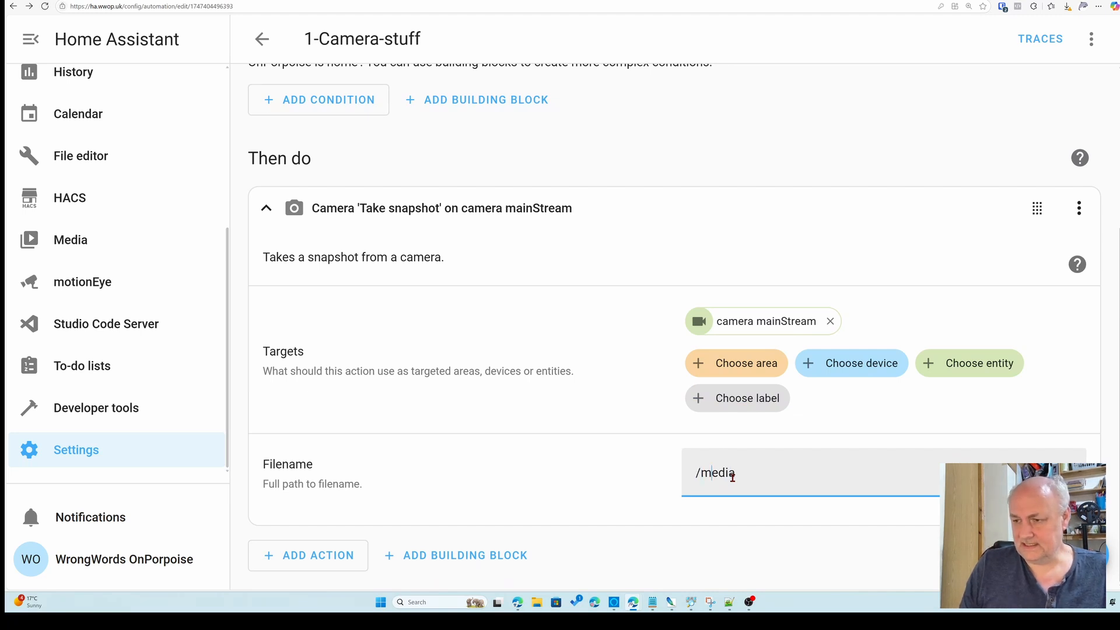
{"action": "type", "text": "/"}
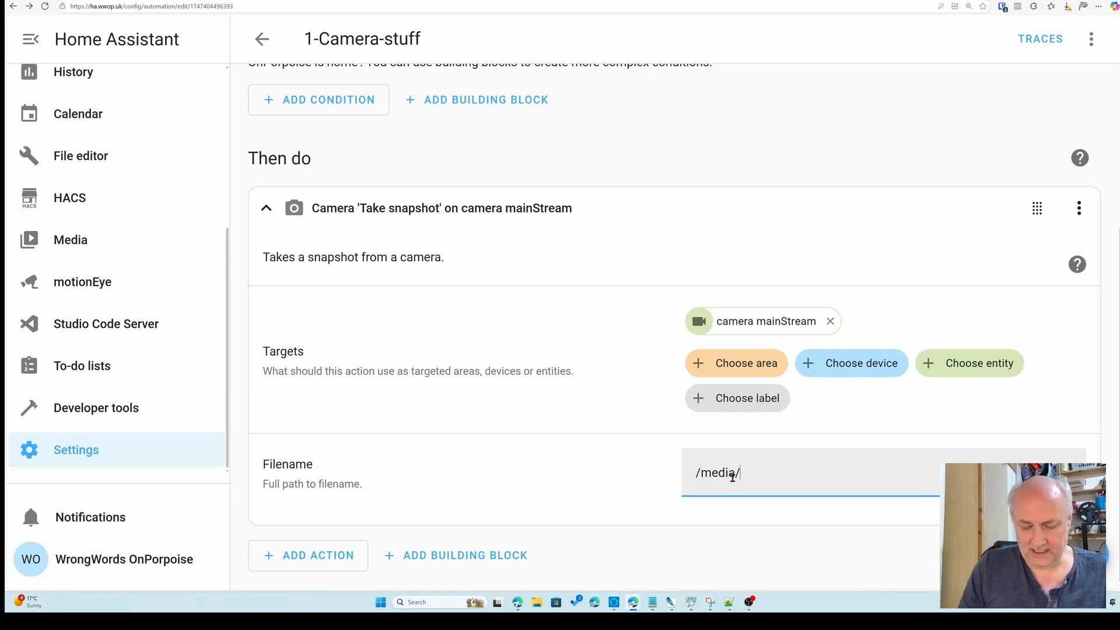
{"action": "type", "text": "billy"}
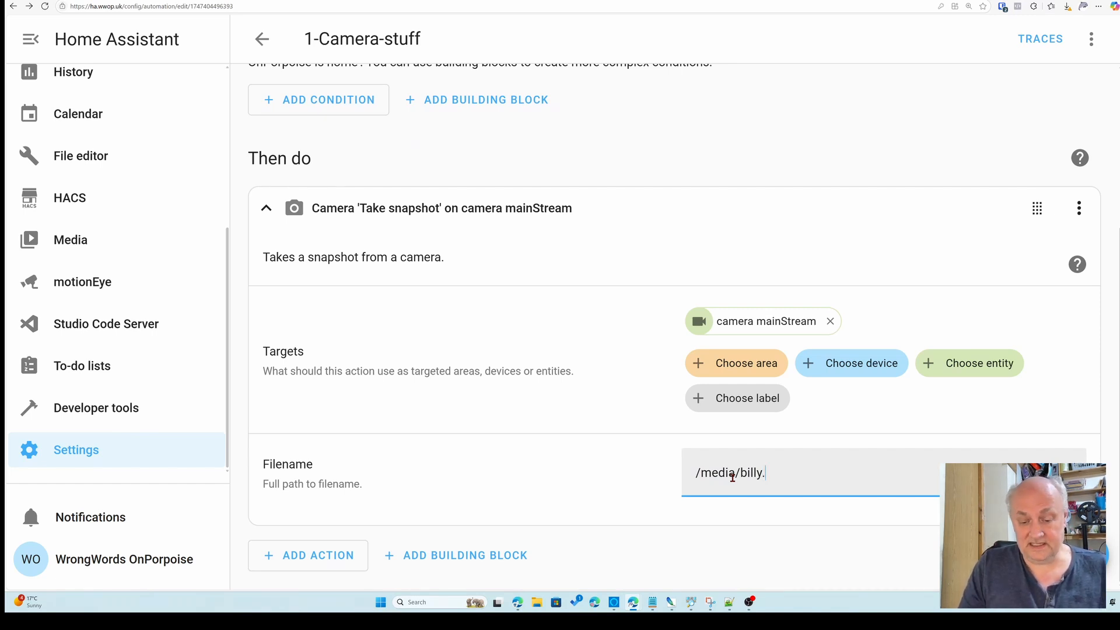
{"action": "type", "text": ".jp"}
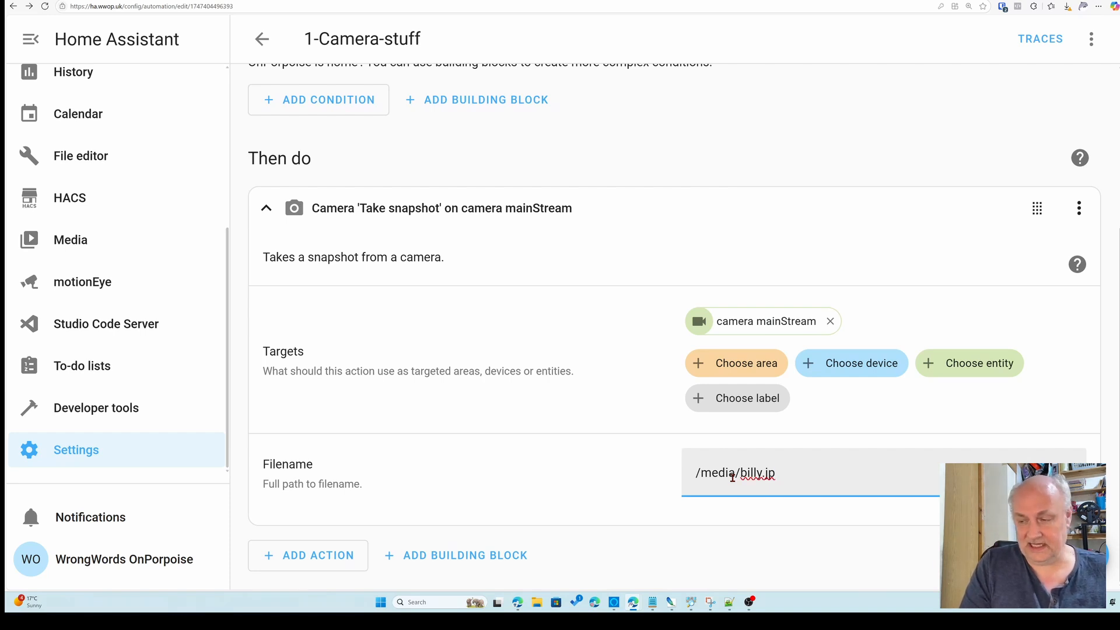
{"action": "type", "text": "g"}
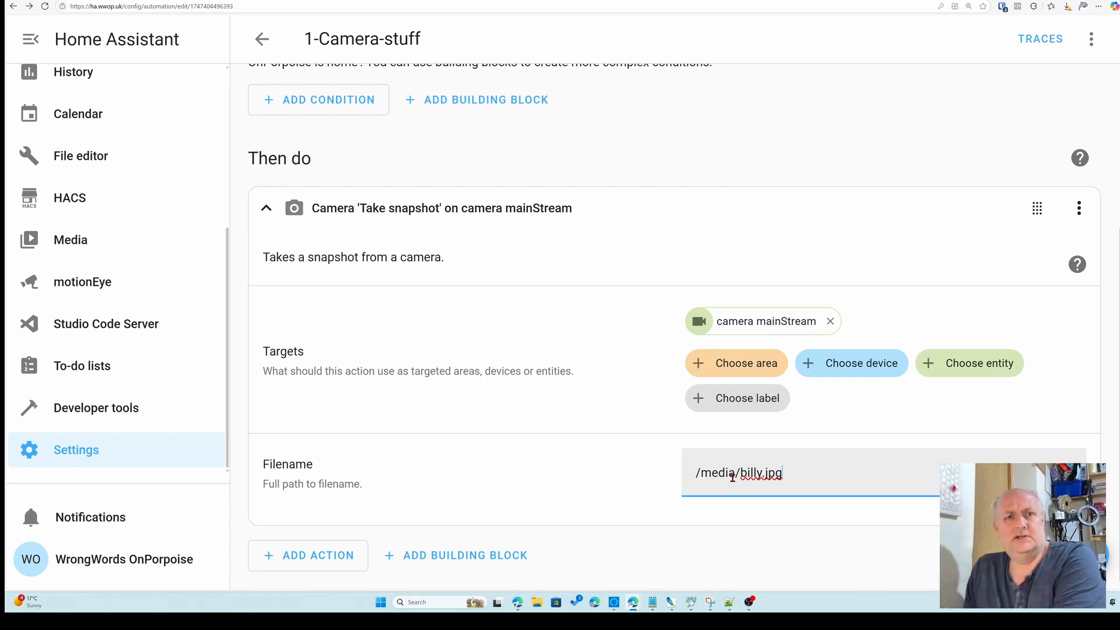
Run the snapshot action to test it
{"action": "left_click", "coordinate": [1058, 556]}
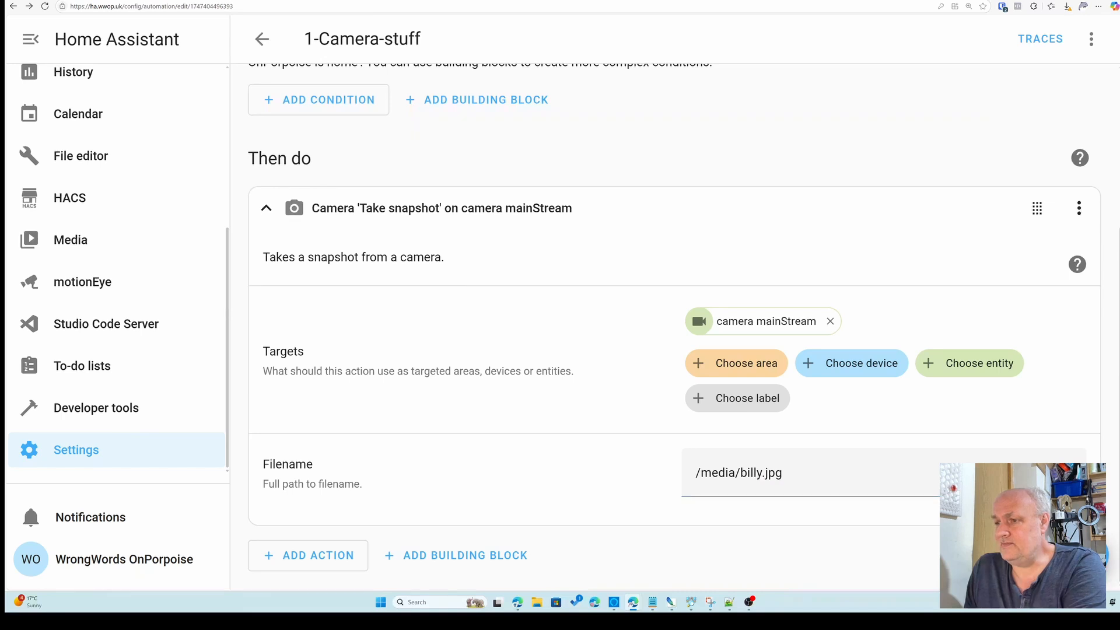
{"action": "left_click", "coordinate": [1079, 208]}
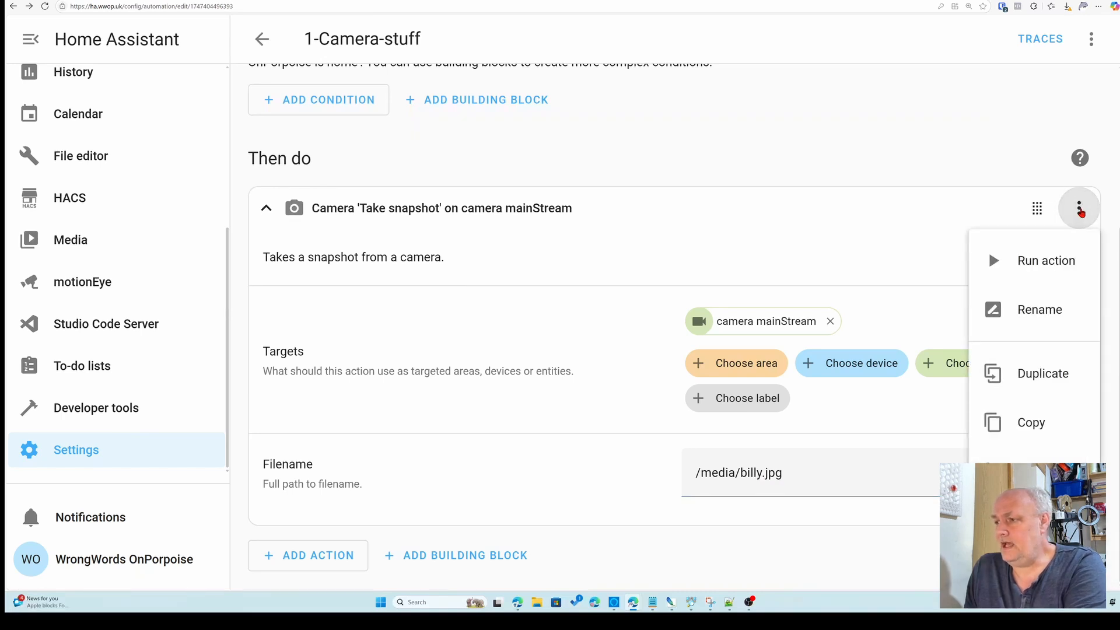
{"action": "left_click", "coordinate": [1050, 267]}
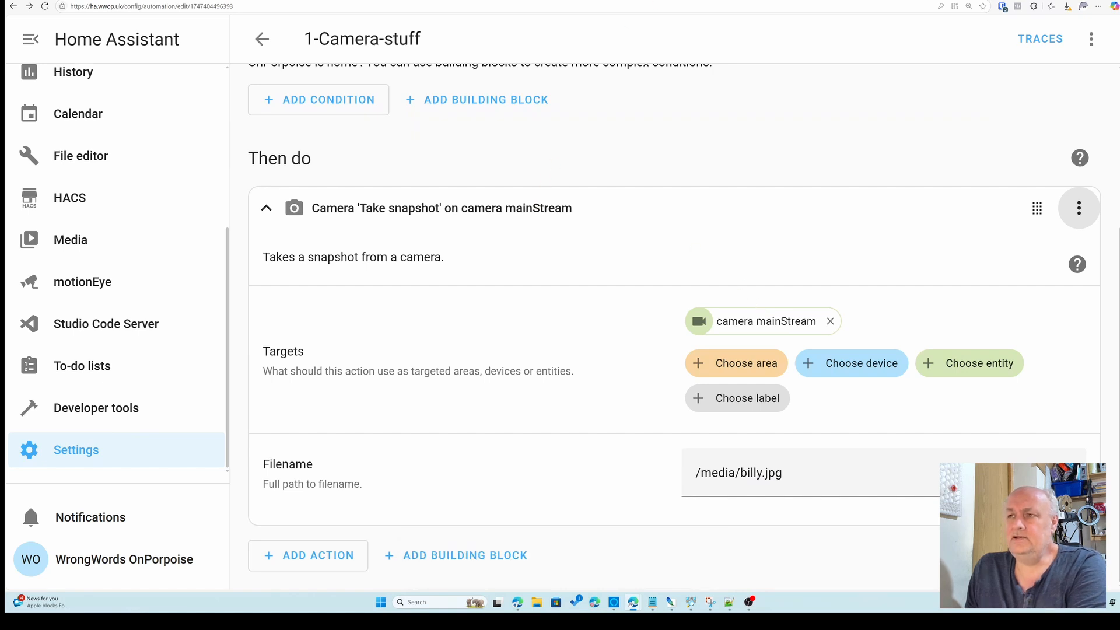
Browse the My media folder and open billy.jpg to inspect the captured snapshot
{"action": "key", "text": "ctrl+Tab"}
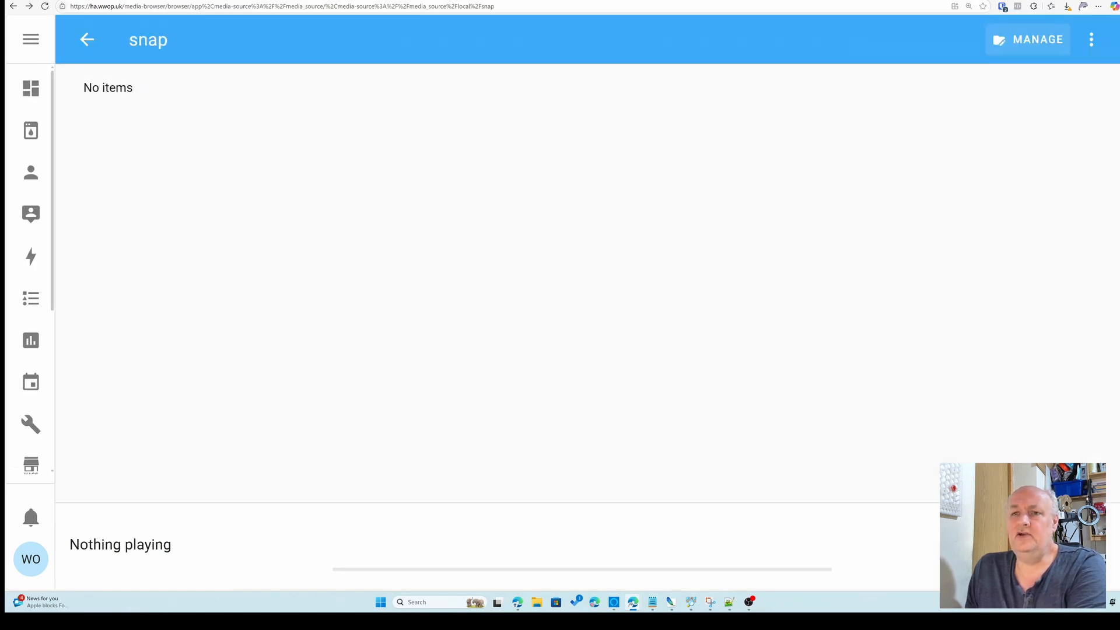
{"action": "left_click", "coordinate": [88, 40]}
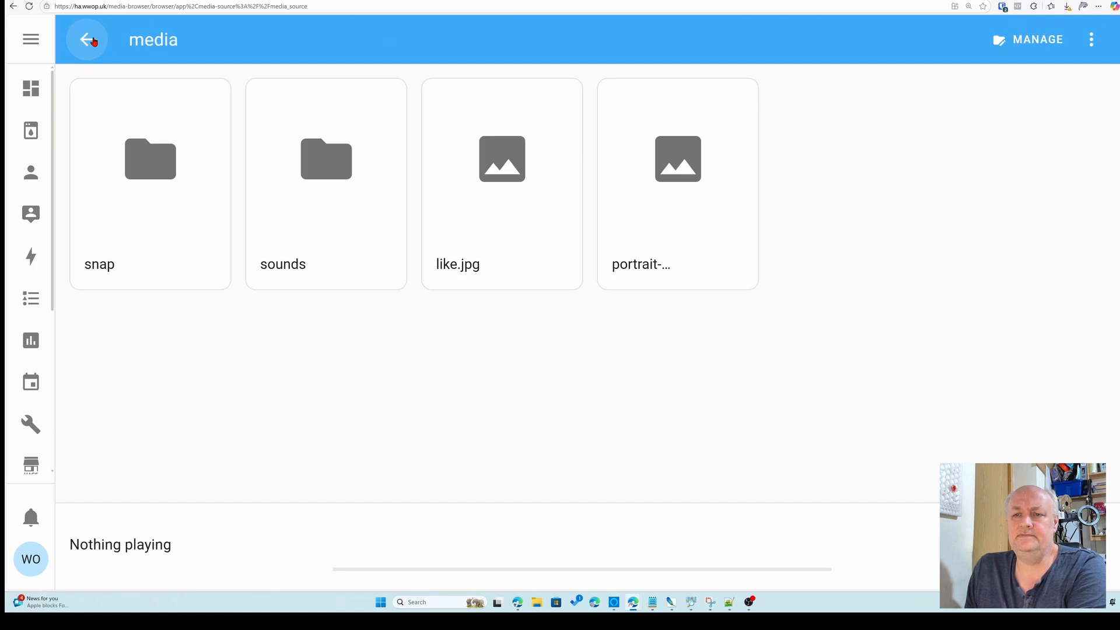
{"action": "left_click", "coordinate": [91, 40]}
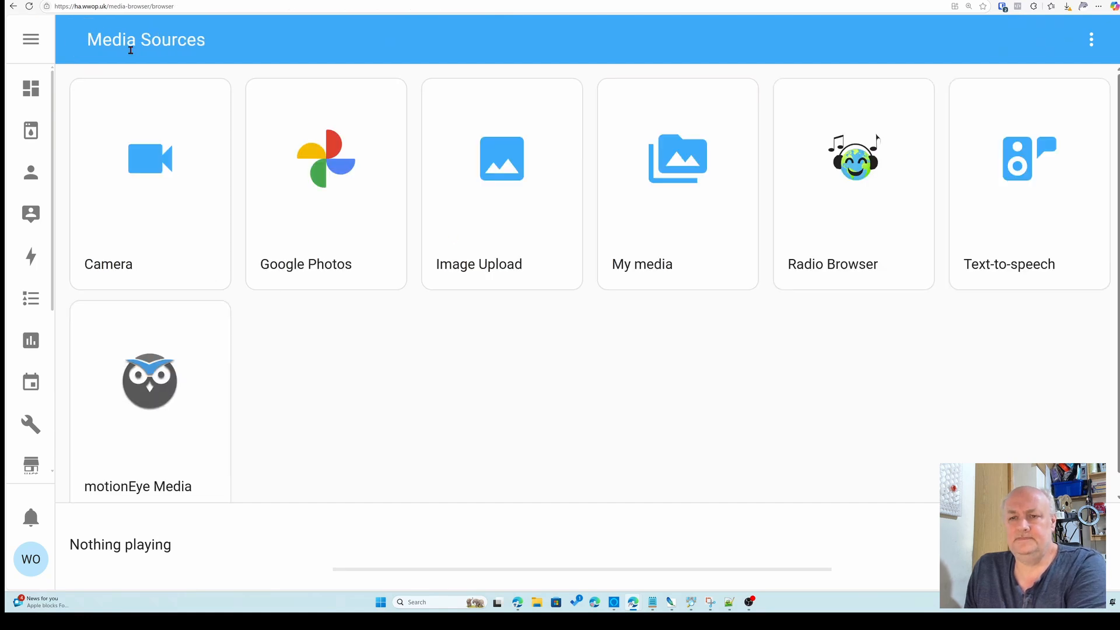
{"action": "left_click", "coordinate": [662, 185]}
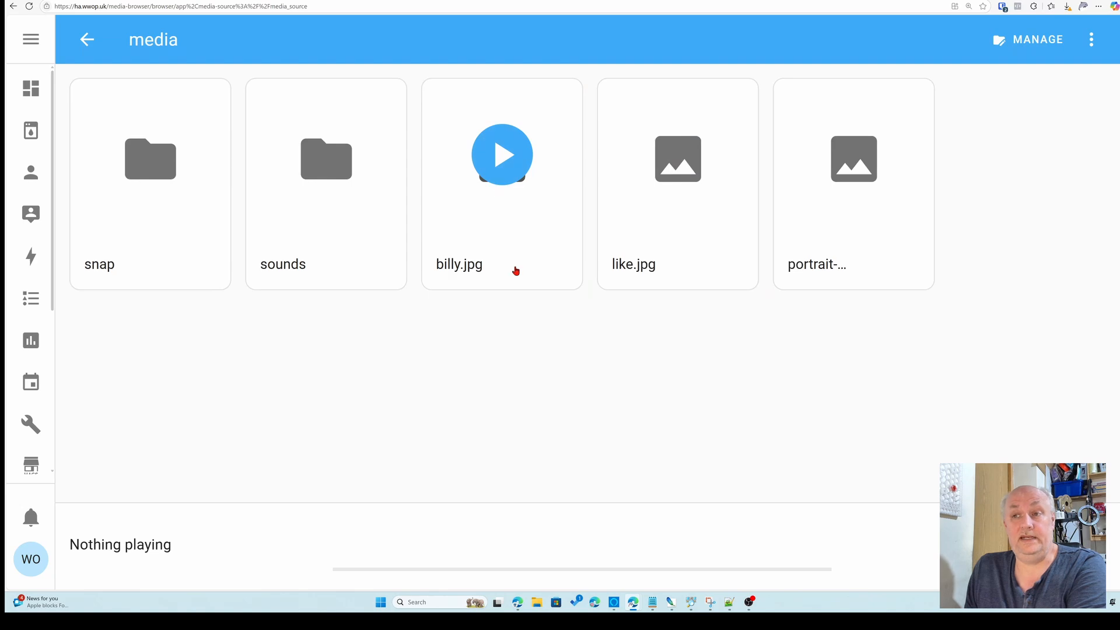
{"action": "left_click", "coordinate": [474, 208]}
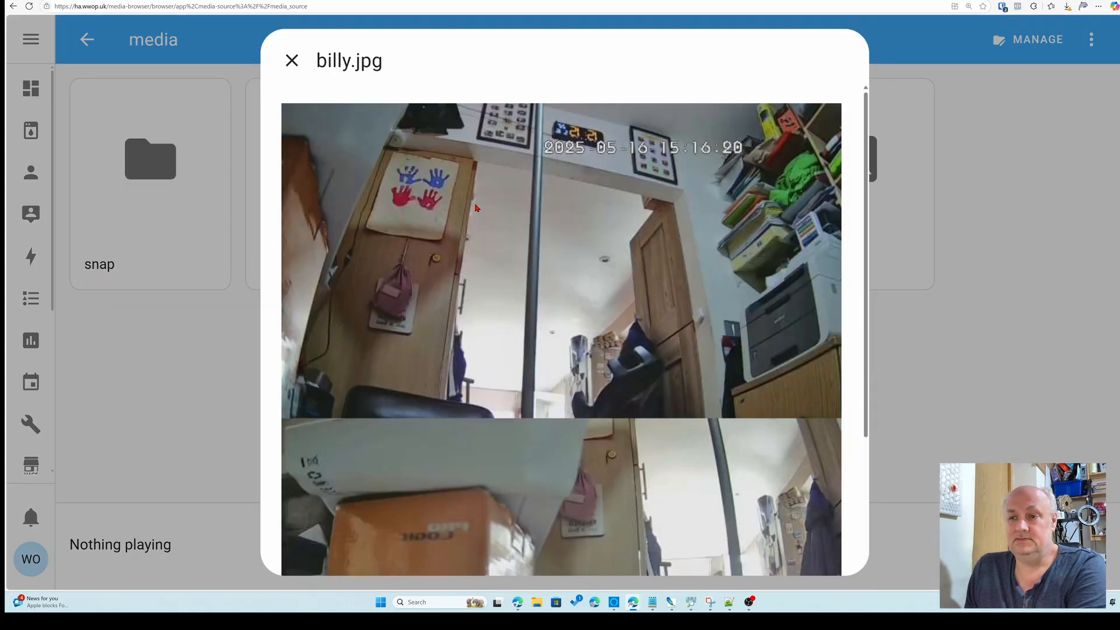
{"action": "scroll", "coordinate": [679, 460], "scroll_direction": "down", "scroll_amount": 5}
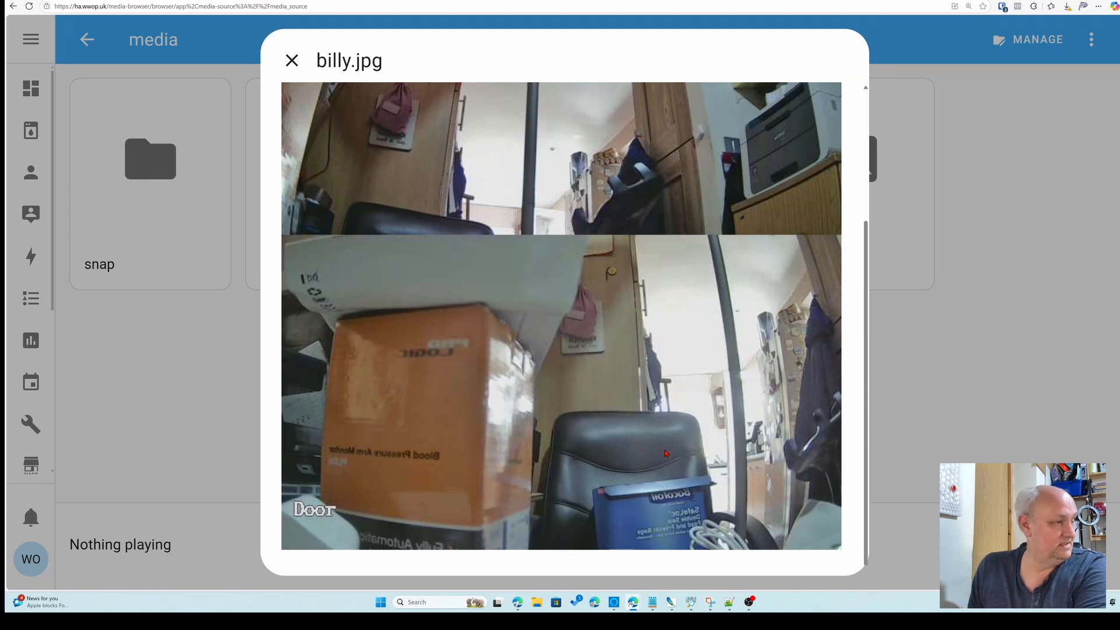
{"action": "left_click", "coordinate": [283, 66]}
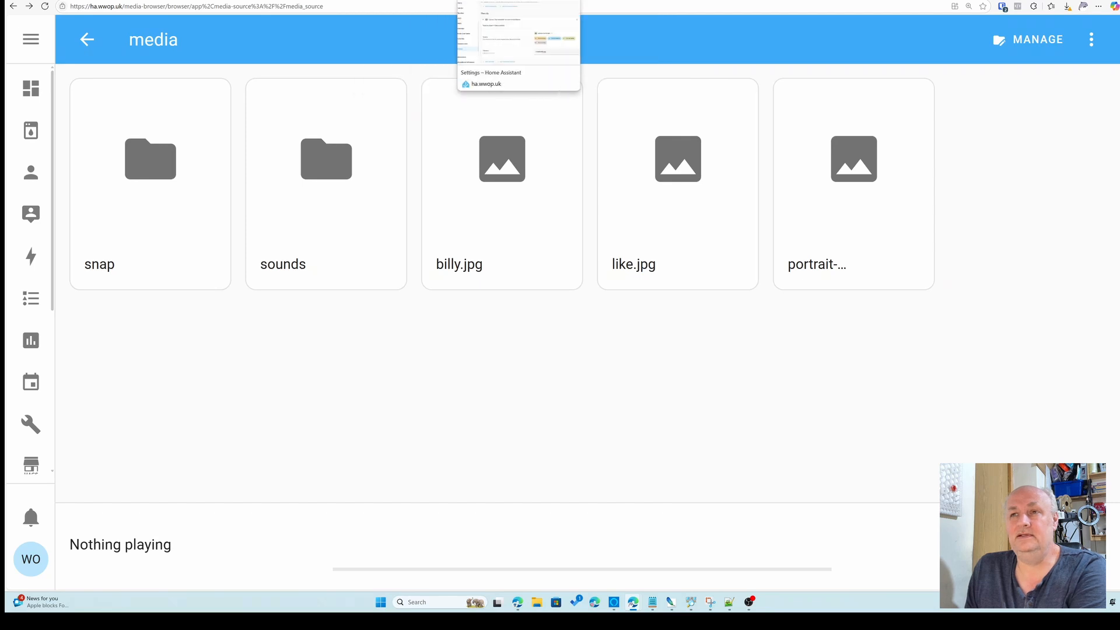
Replace the snapshot filename's .jpg ending with a timestamp template of year, month, day, hour, minute and second ending in .jpeg
{"action": "left_click", "coordinate": [513, 0]}
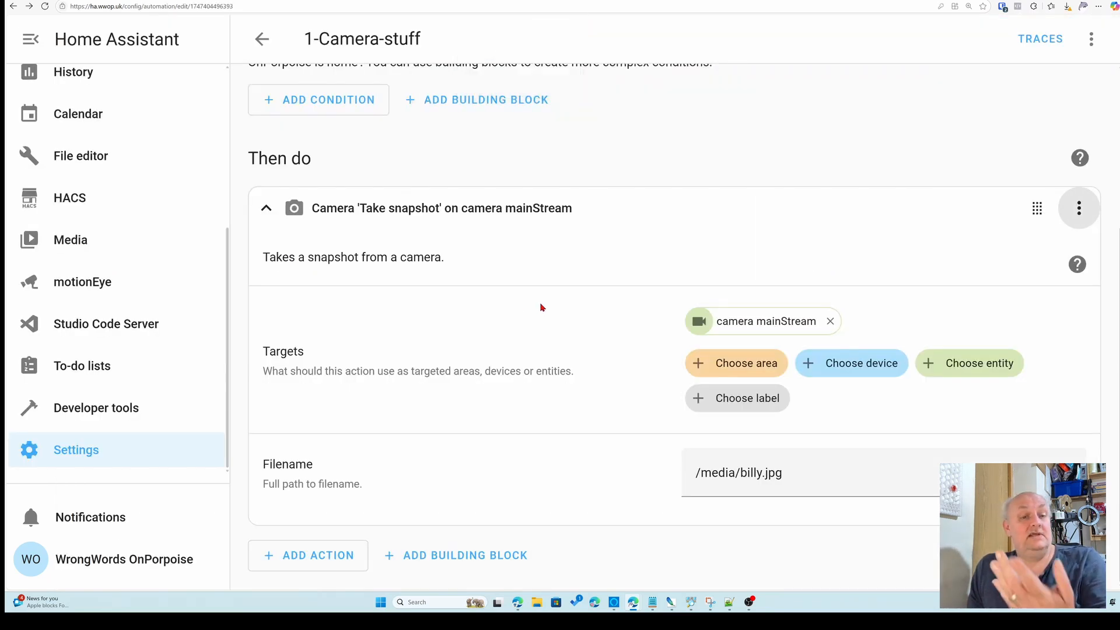
{"action": "scroll", "coordinate": [541, 307], "scroll_direction": "up", "scroll_amount": 4}
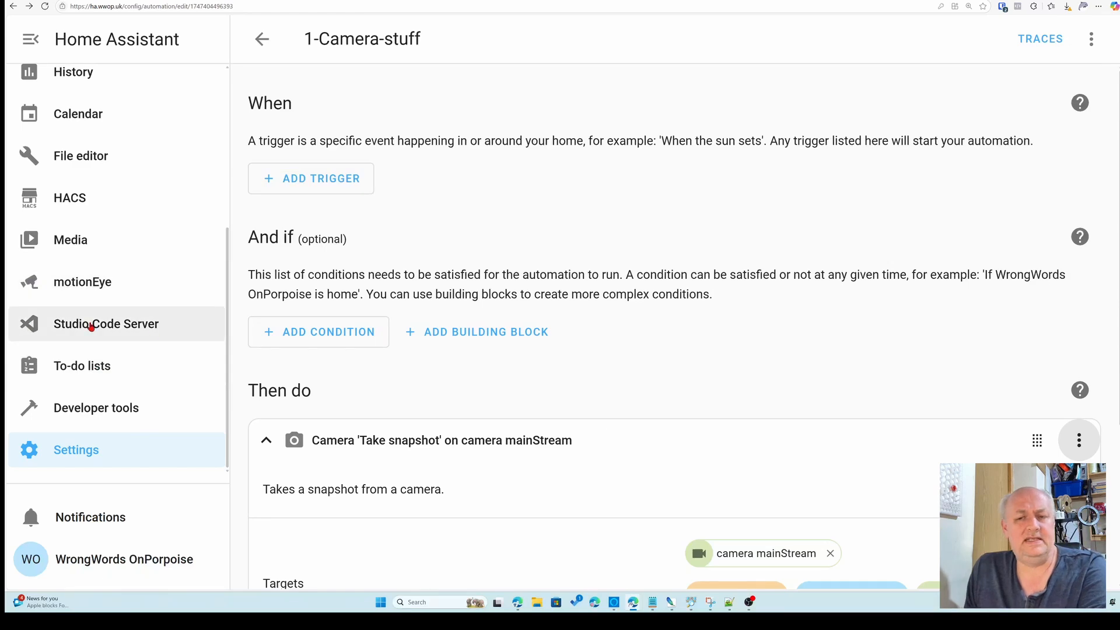
{"action": "scroll", "coordinate": [680, 344], "scroll_direction": "down", "scroll_amount": 4}
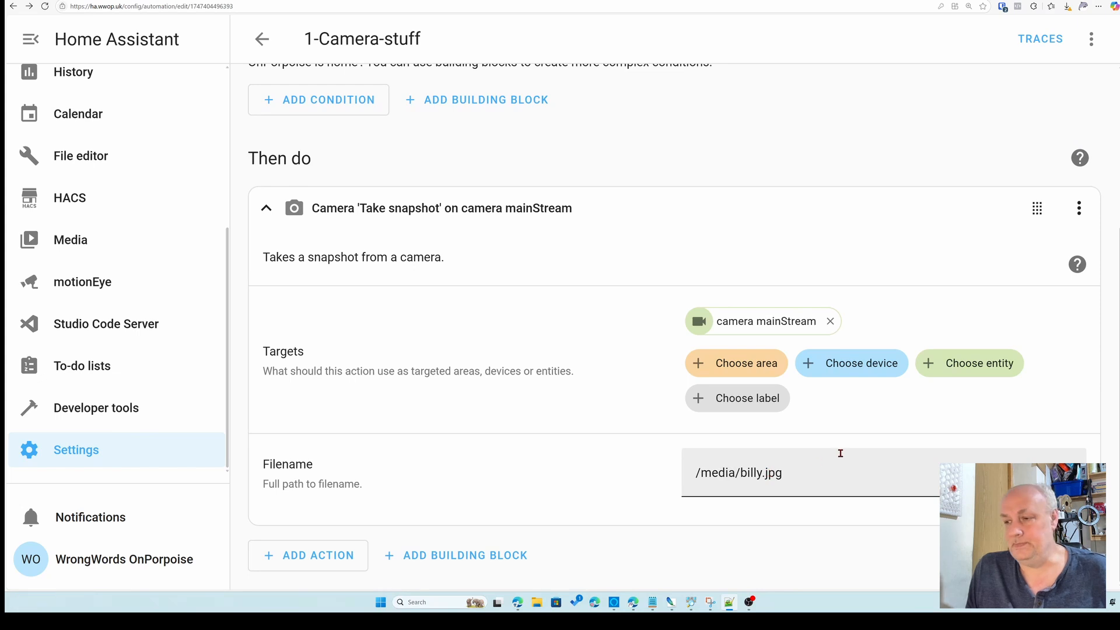
{"action": "left_click_drag", "start_coordinate": [762, 472], "coordinate": [817, 470]}
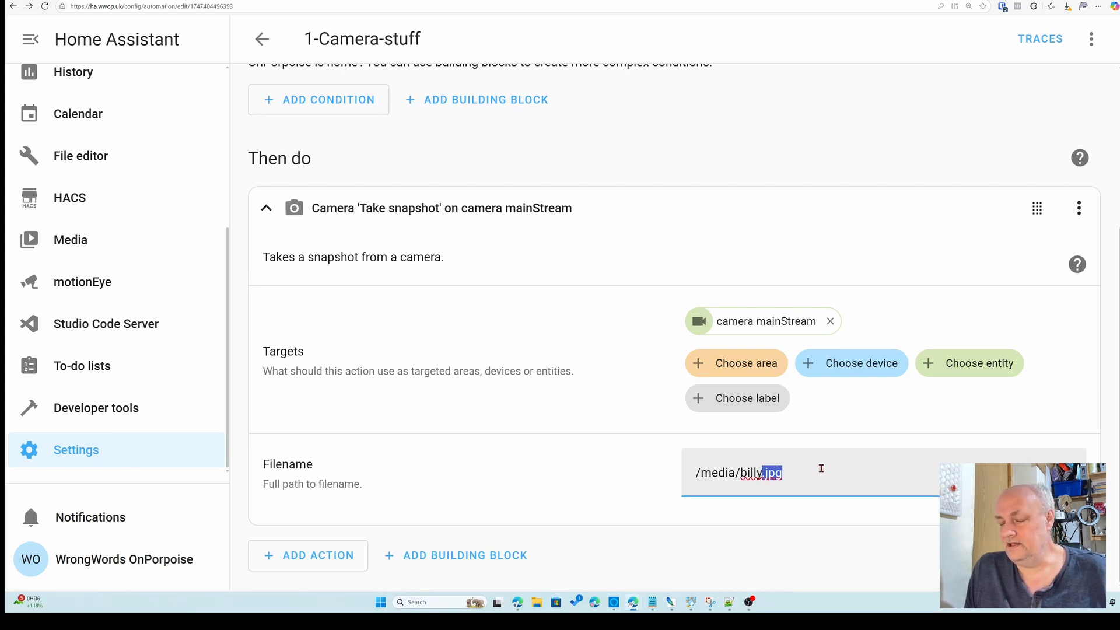
{"action": "key", "text": "ctrl+v"}
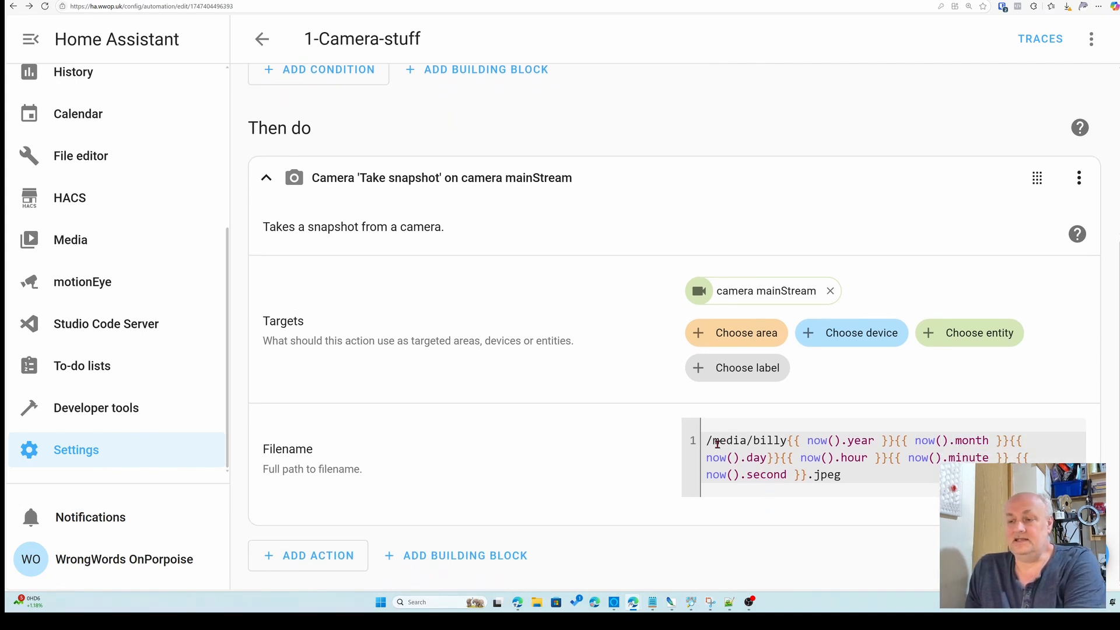
Edit the filename to /media/snap/billy{{ now().year }}{{ now().month }}{{ now().day}}{{ now().hour }}{{ now().minute }}.jpeg, dropping the seconds
{"action": "left_click", "coordinate": [752, 440]}
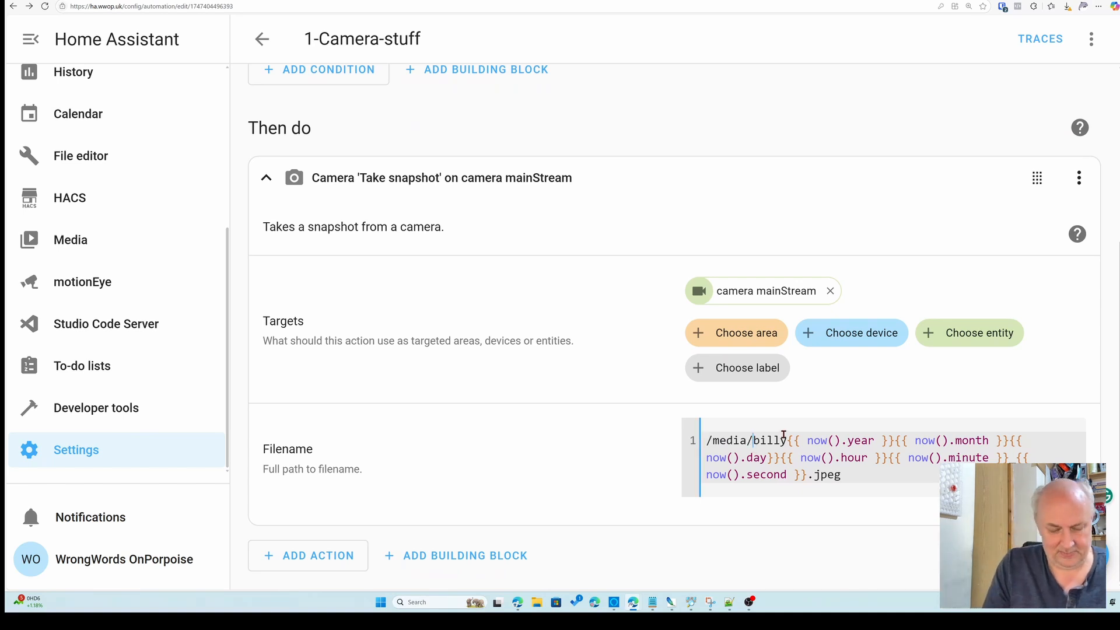
{"action": "type", "text": "snap"}
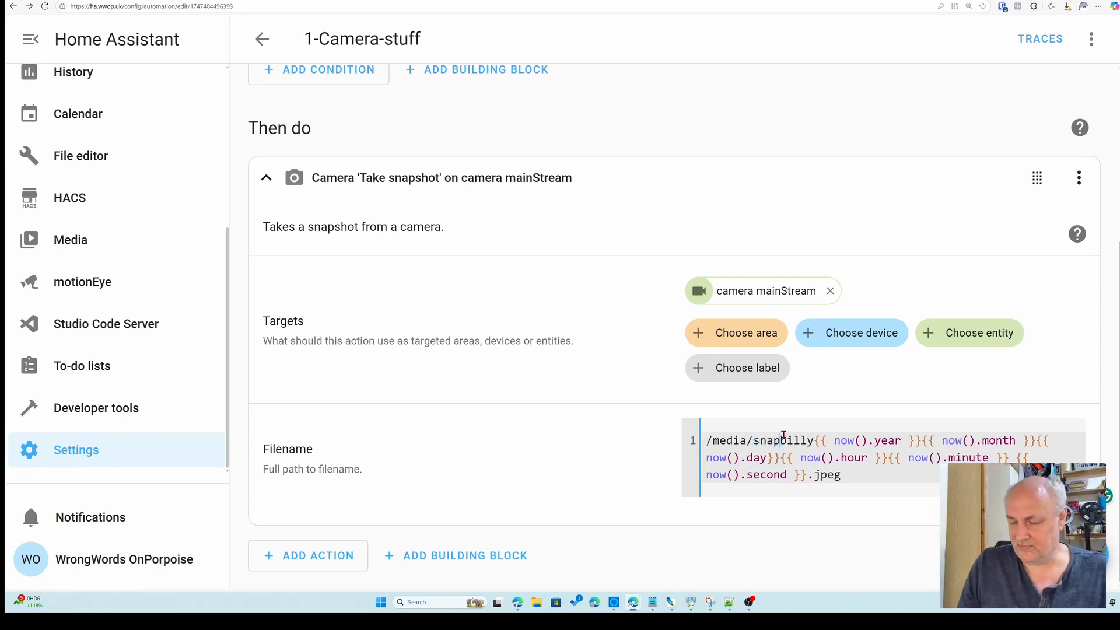
{"action": "type", "text": "/"}
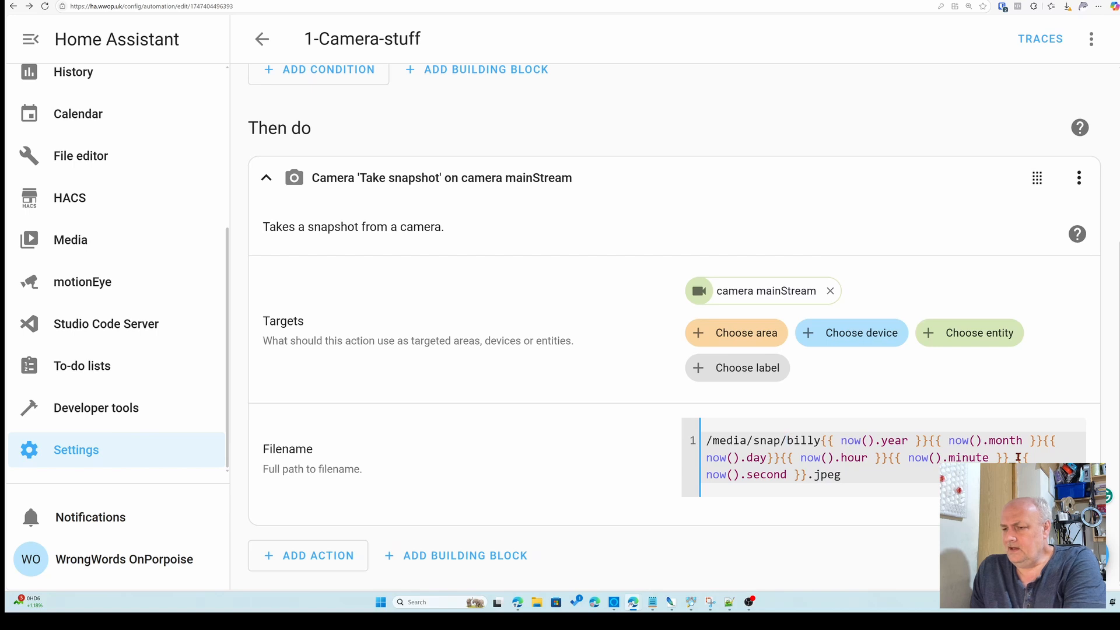
{"action": "left_click_drag", "start_coordinate": [1015, 459], "coordinate": [807, 475]}
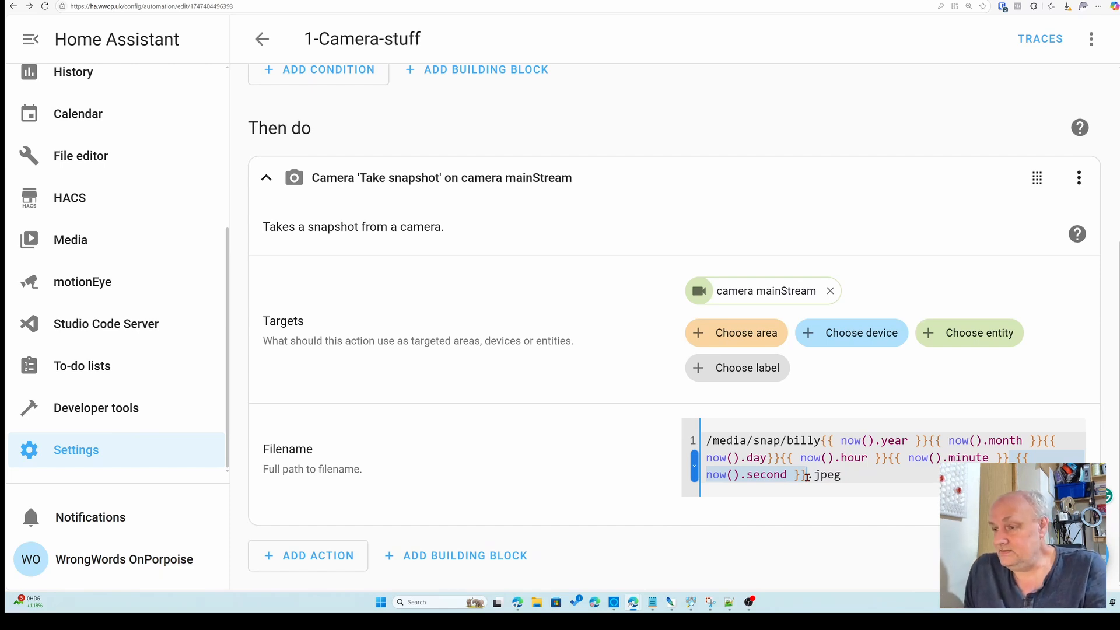
{"action": "key", "text": "BackSpace"}
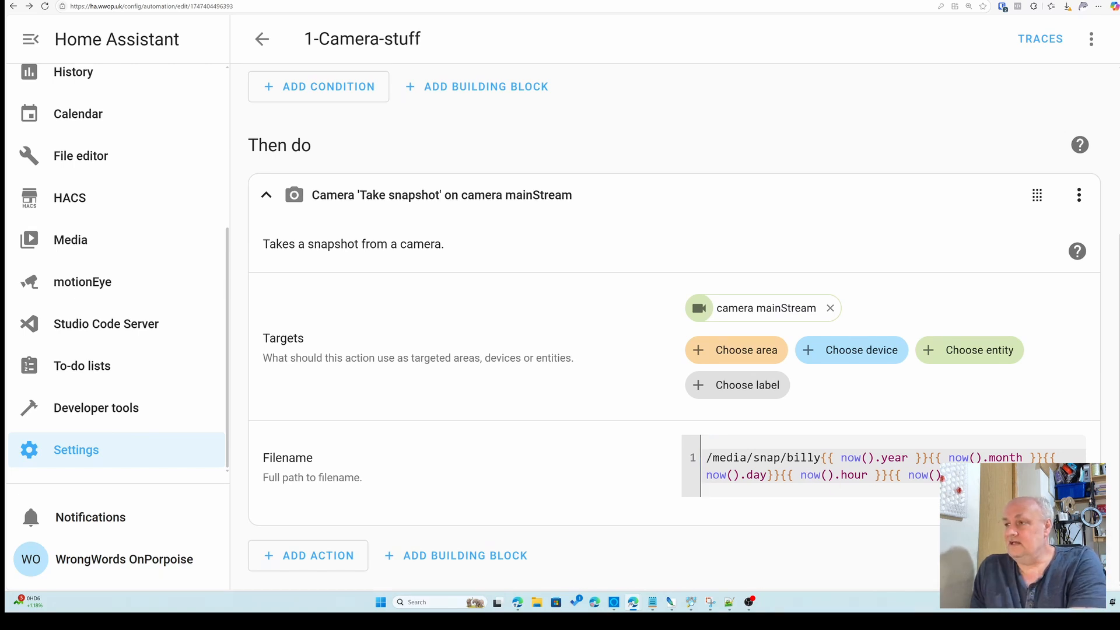
Run the snapshot action to test the new filename
{"action": "left_click", "coordinate": [1078, 195]}
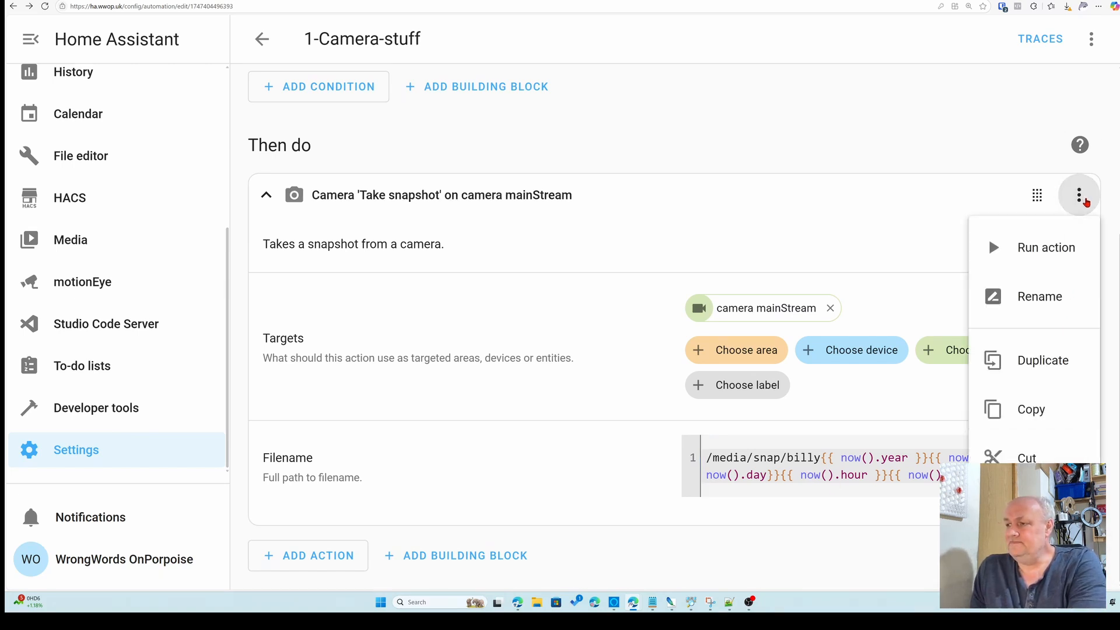
{"action": "left_click", "coordinate": [1007, 254]}
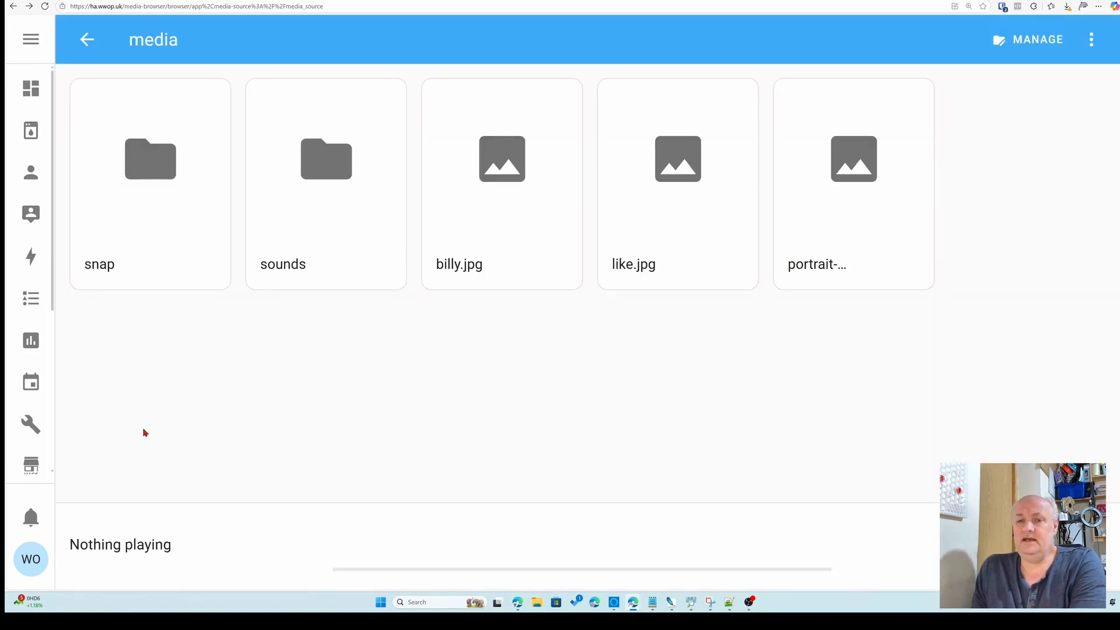
Open the snap folder in the media browser and view the timestamped snapshot, then return to the automation
{"action": "left_click", "coordinate": [151, 180]}
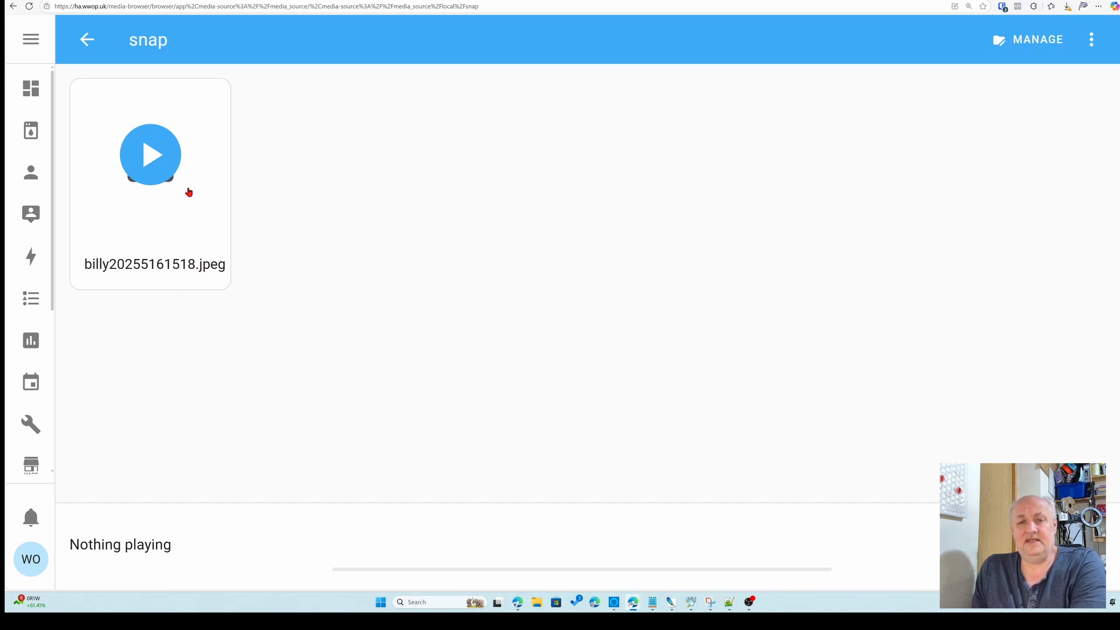
{"action": "left_click", "coordinate": [161, 155]}
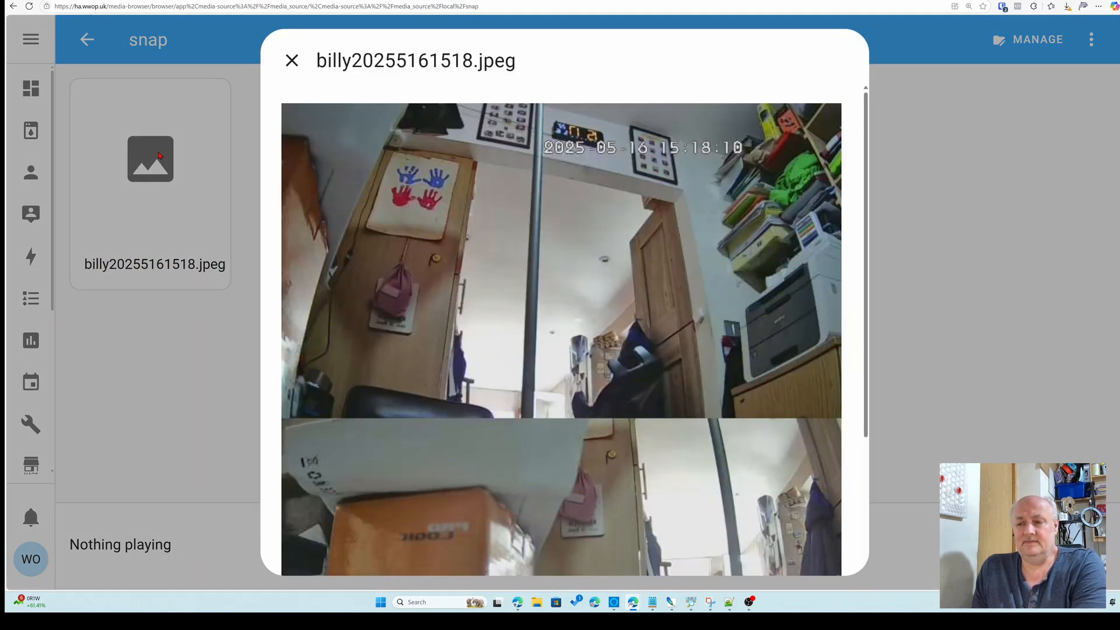
{"action": "left_click", "coordinate": [291, 60]}
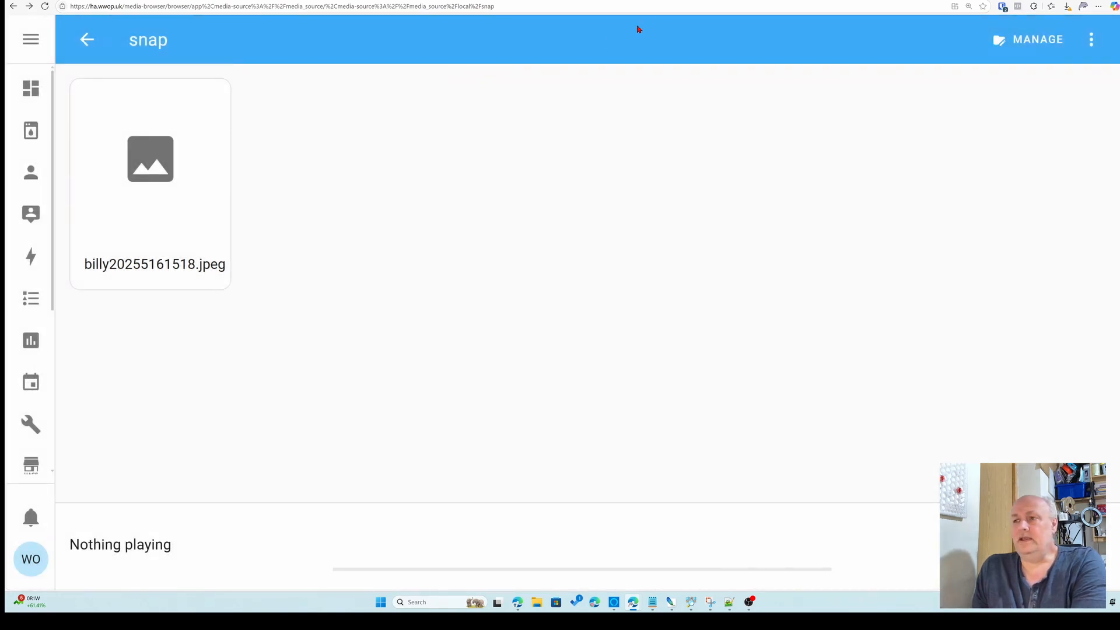
{"action": "left_click", "coordinate": [388, 1]}
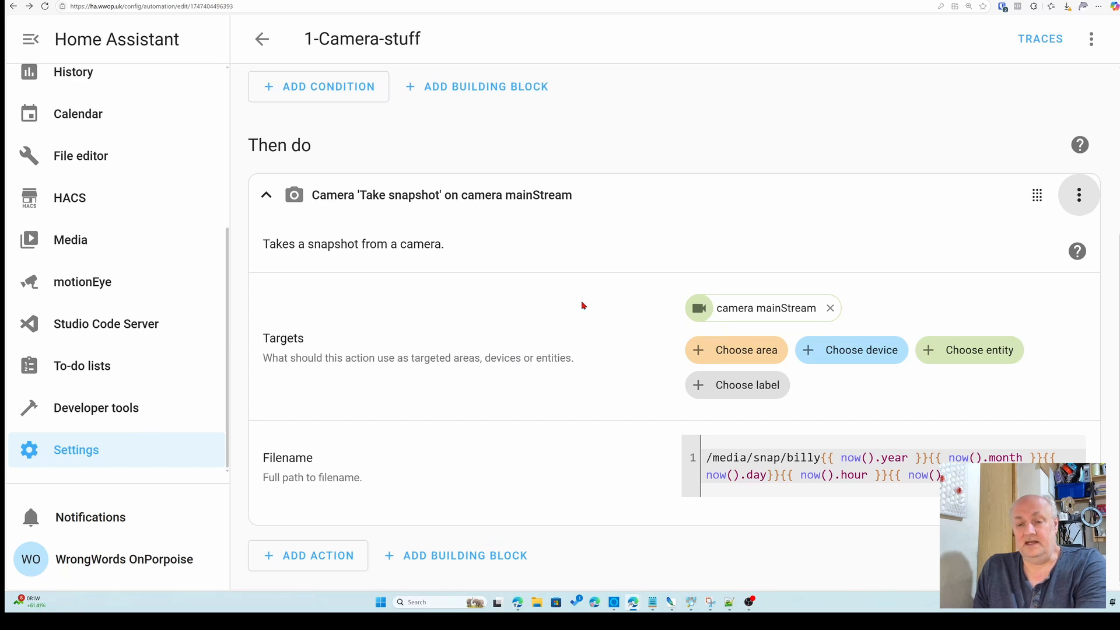
Add a Google Photos: Upload media action by searching the action list for upload
{"action": "left_click", "coordinate": [323, 556]}
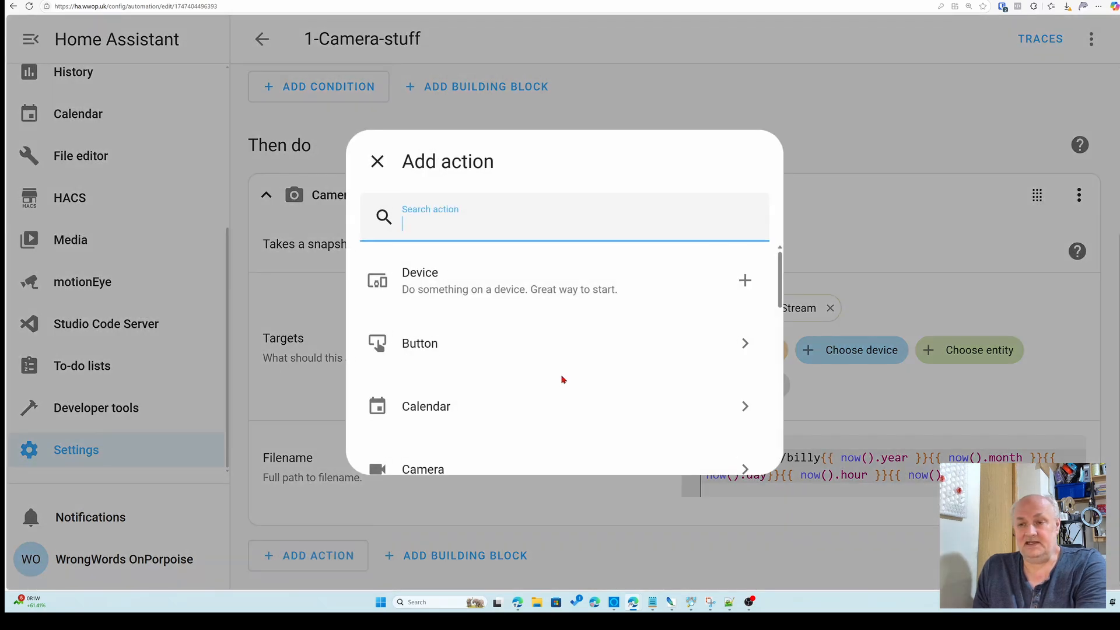
{"action": "scroll", "coordinate": [578, 348], "scroll_direction": "down", "scroll_amount": 3}
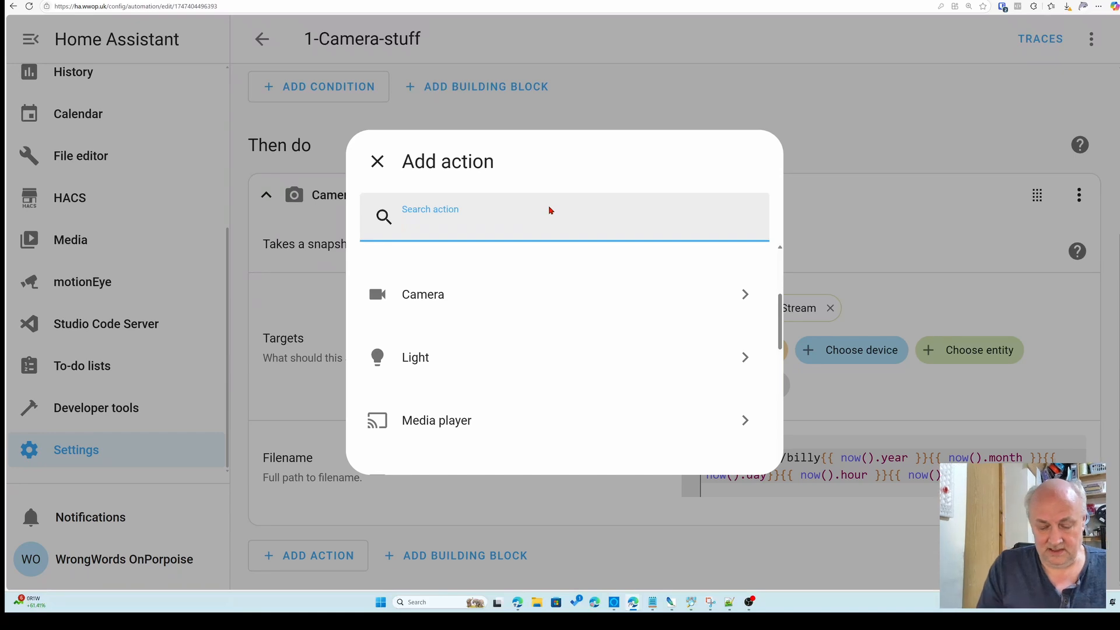
{"action": "type", "text": "uppload"}
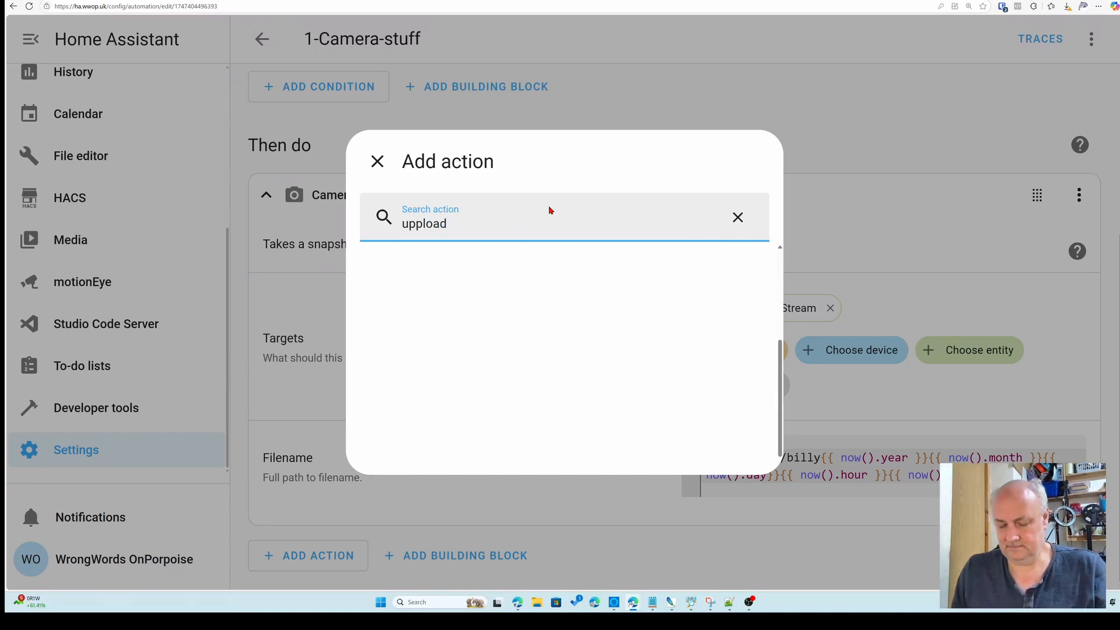
{"action": "key", "text": "Left"}
{"action": "key", "text": "Left"}
{"action": "key", "text": "Left"}
{"action": "key", "text": "Left"}
{"action": "key", "text": "BackSpace"}
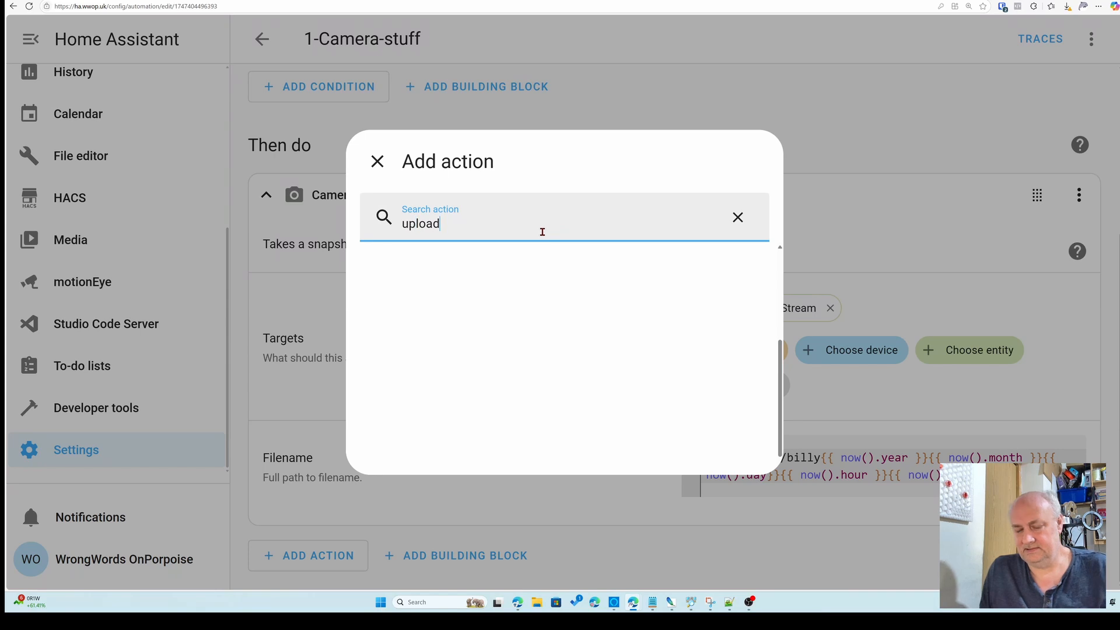
{"action": "key", "text": "BackSpace"}
{"action": "key", "text": "BackSpace"}
{"action": "key", "text": "BackSpace"}
{"action": "key", "text": "BackSpace"}
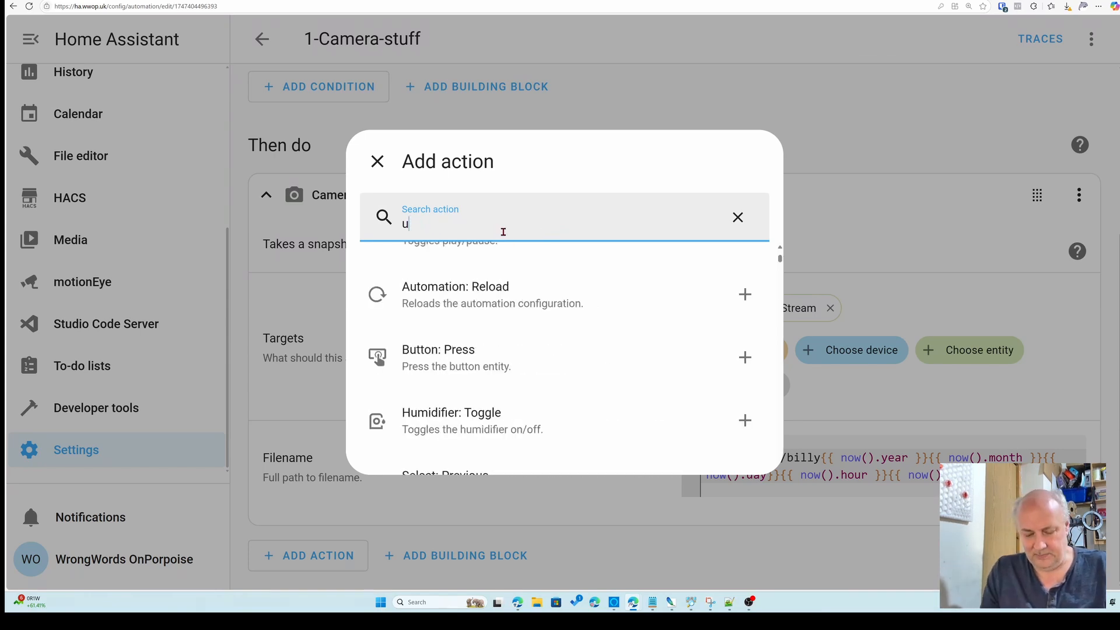
{"action": "type", "text": "pl"}
{"action": "key", "text": "BackSpace"}
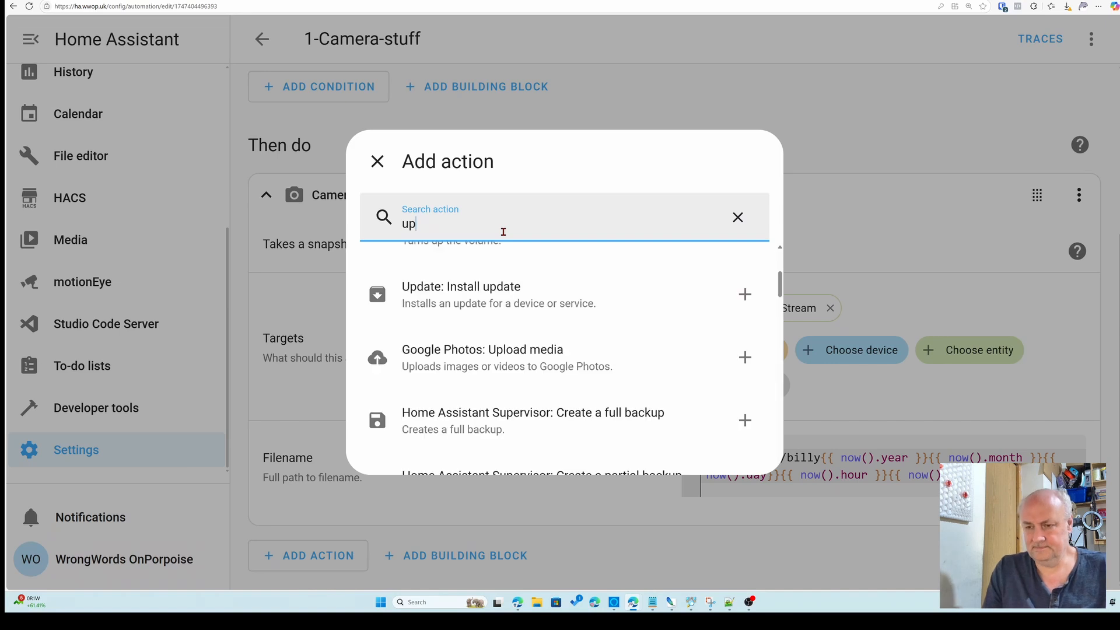
{"action": "left_click", "coordinate": [504, 360]}
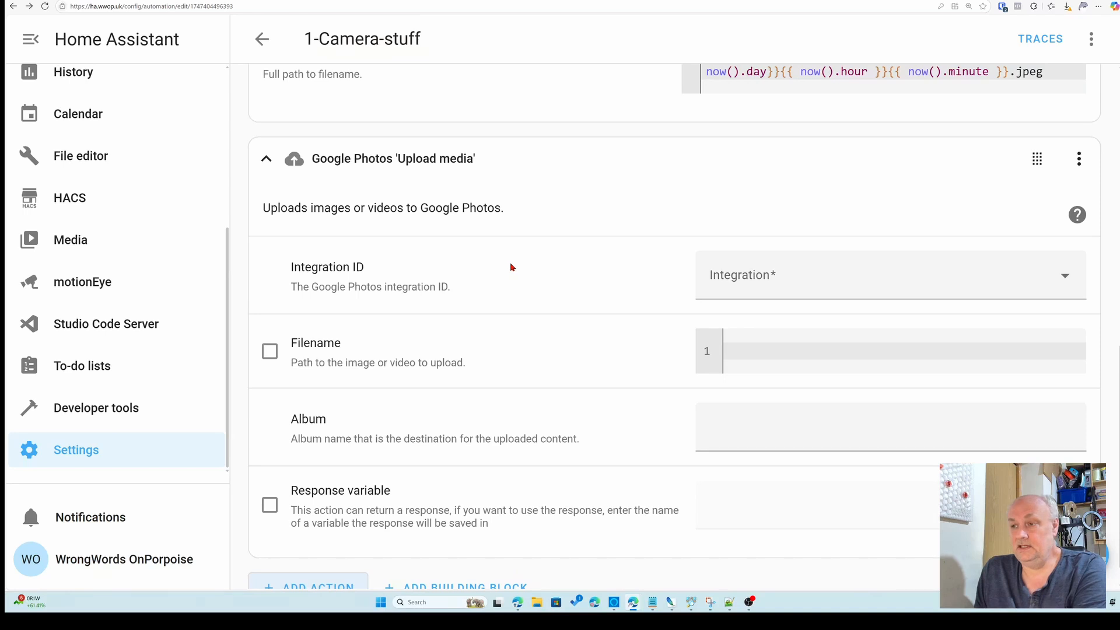
Select the user's Google Photos account as the Integration ID and enable the Filename option
{"action": "left_click", "coordinate": [966, 281]}
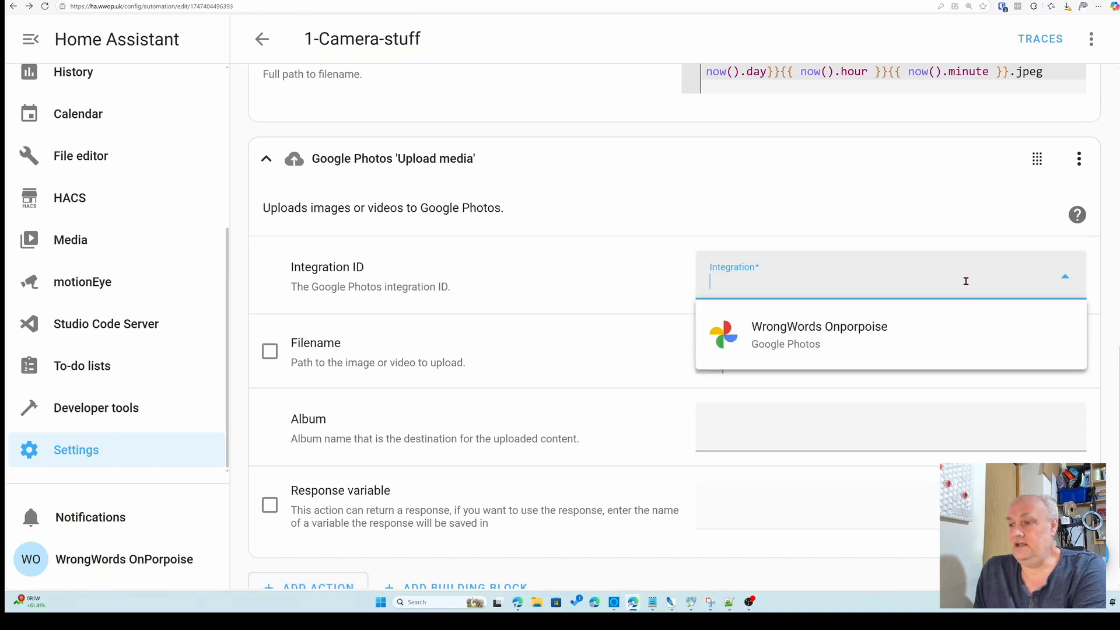
{"action": "left_click", "coordinate": [847, 352]}
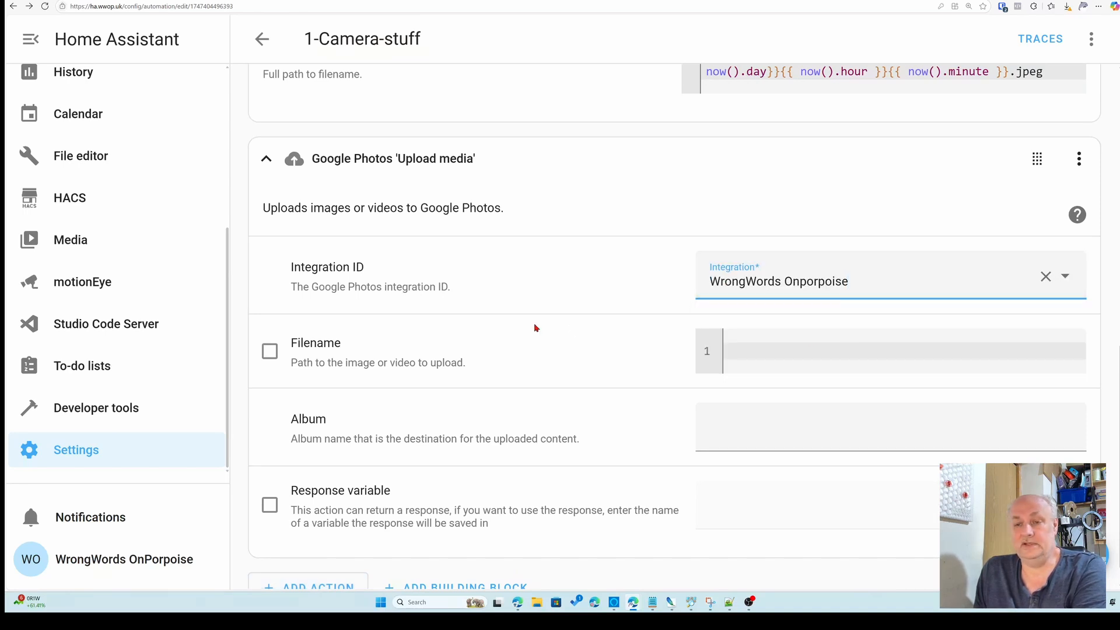
{"action": "scroll", "coordinate": [534, 327], "scroll_direction": "down", "scroll_amount": 1}
{"action": "left_click", "coordinate": [270, 324]}
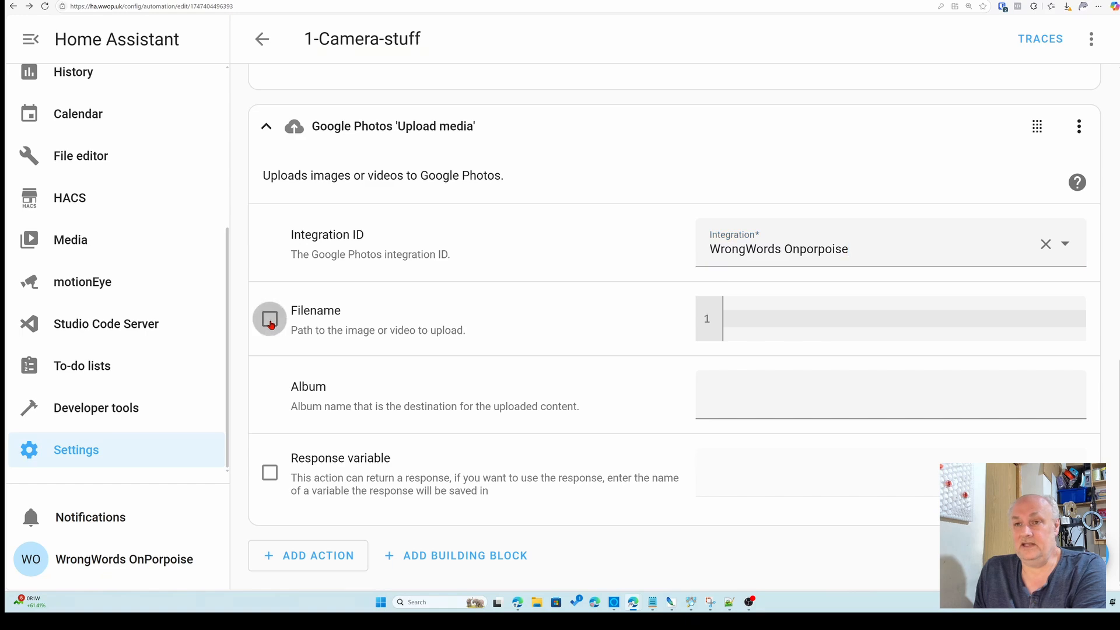
Copy the snapshot's filename template into the upload action's Filename field
{"action": "scroll", "coordinate": [577, 304], "scroll_direction": "up", "scroll_amount": 5}
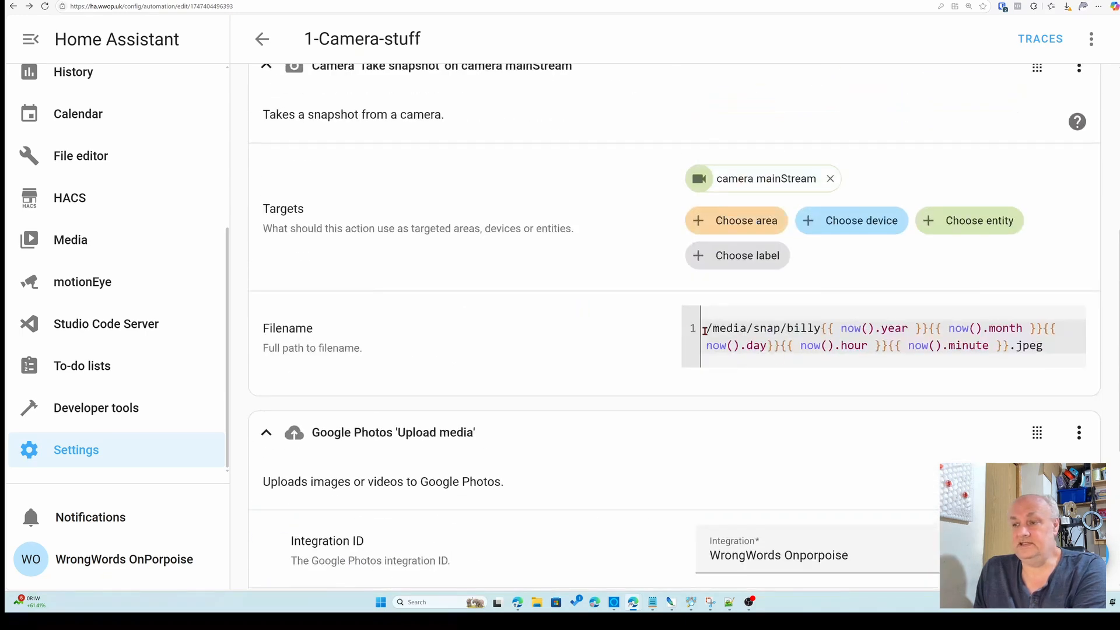
{"action": "left_click_drag", "start_coordinate": [704, 330], "coordinate": [1042, 345]}
{"action": "right_click", "coordinate": [907, 344]}
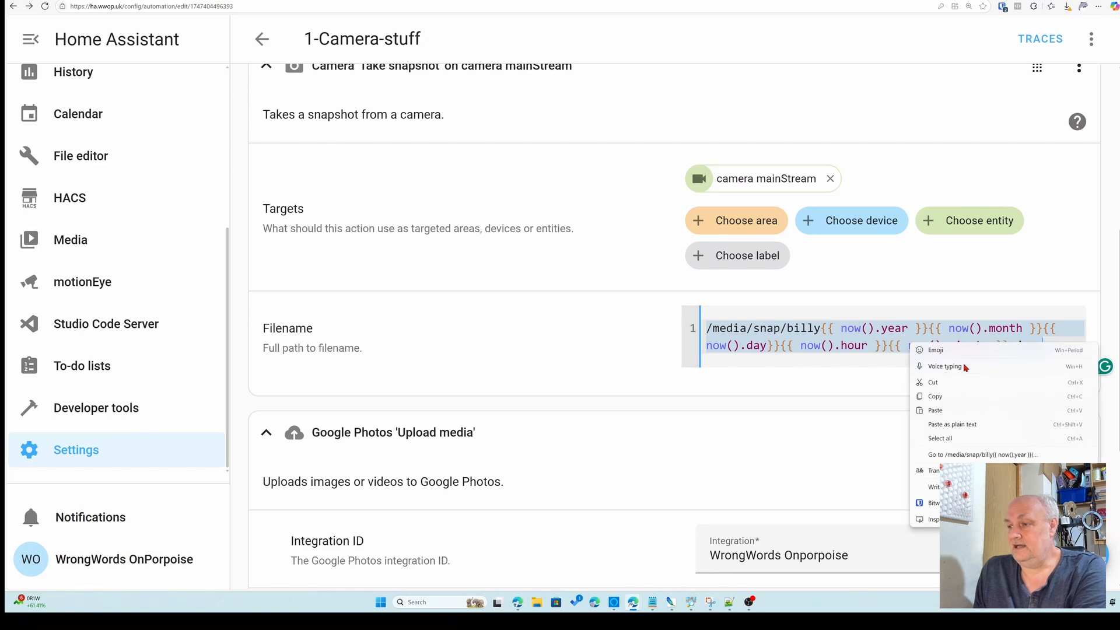
{"action": "left_click", "coordinate": [935, 398]}
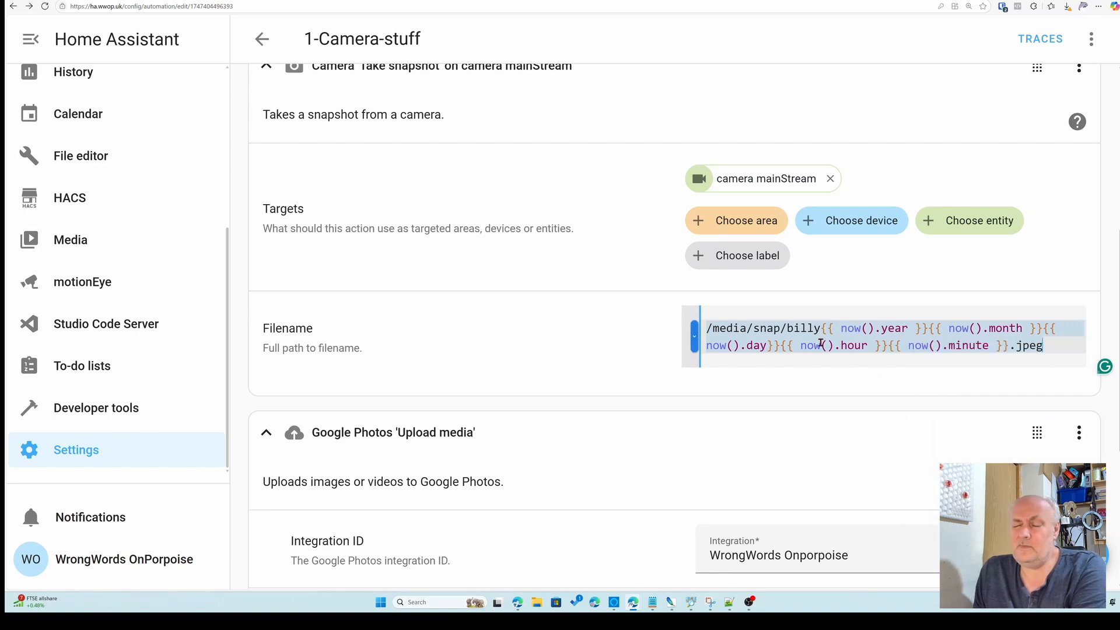
{"action": "scroll", "coordinate": [813, 343], "scroll_direction": "down", "scroll_amount": 2}
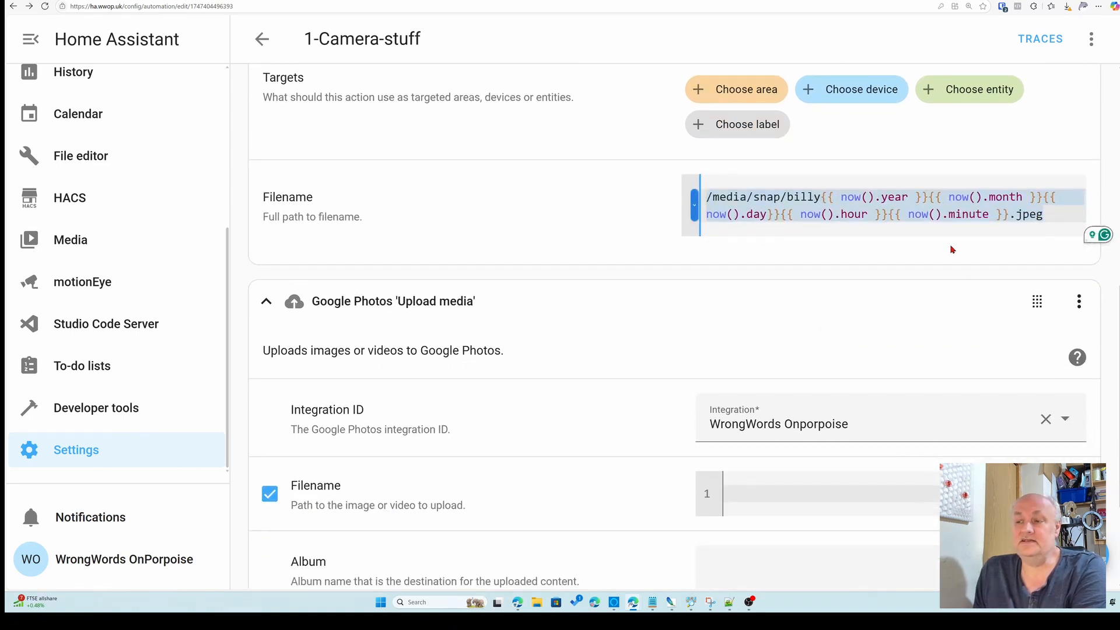
{"action": "scroll", "coordinate": [894, 217], "scroll_direction": "down", "scroll_amount": 1}
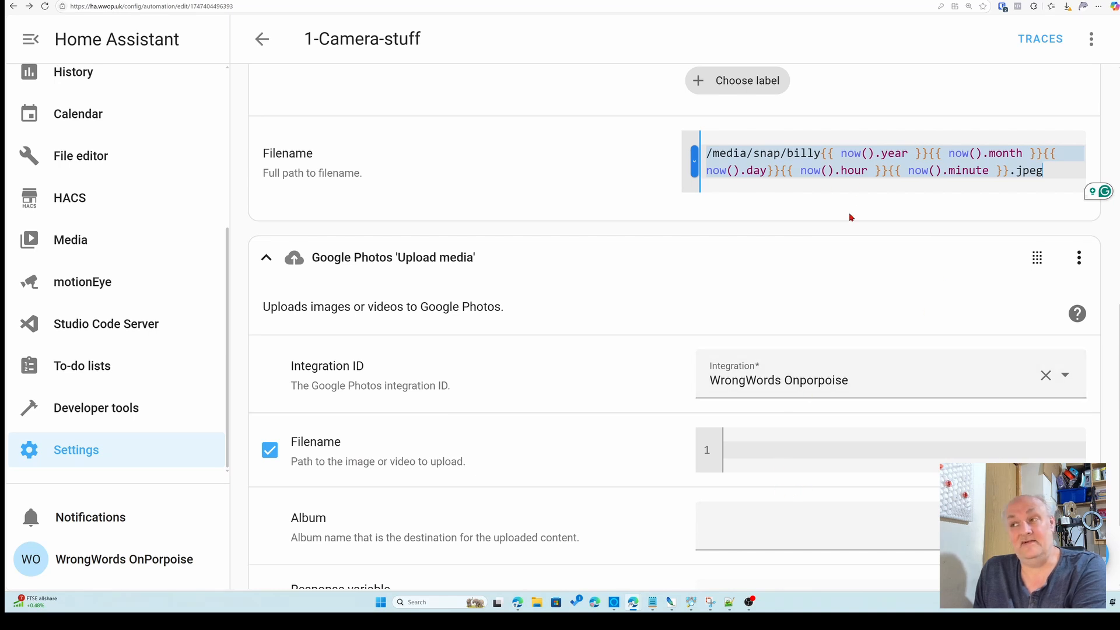
{"action": "left_click", "coordinate": [752, 456]}
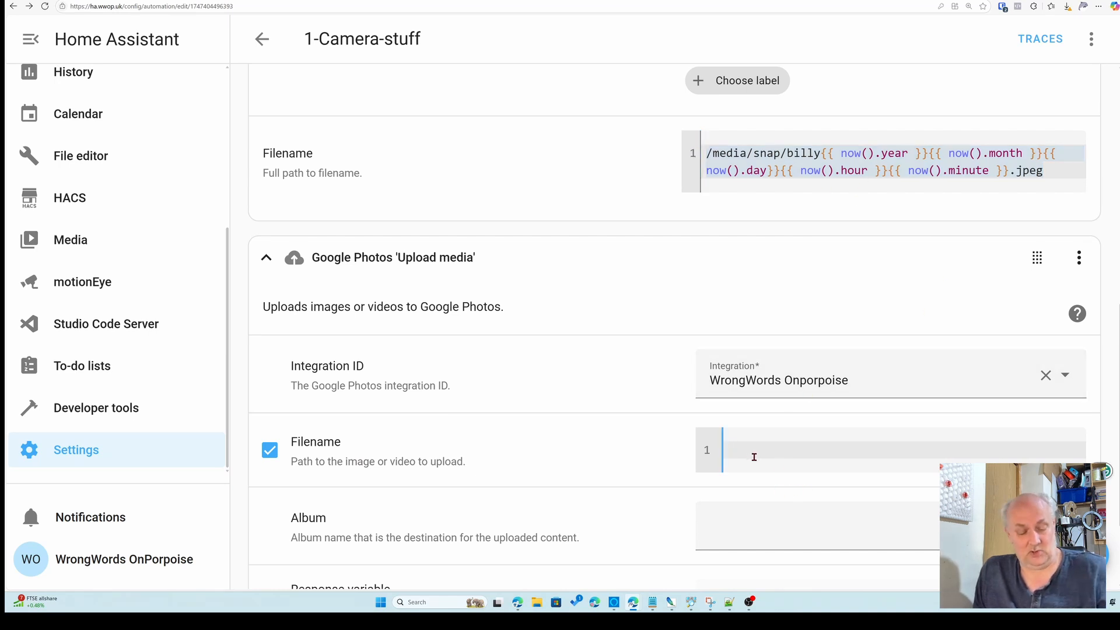
{"action": "key", "text": "ctrl+v"}
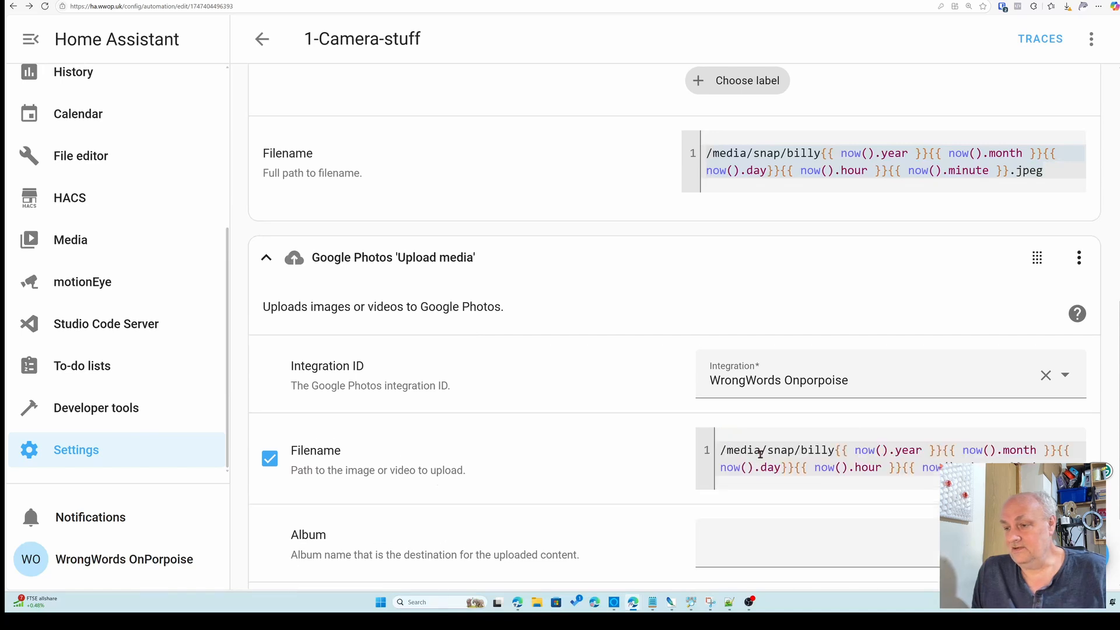
Set the upload action's Album to snaps
{"action": "scroll", "coordinate": [887, 463], "scroll_direction": "down", "scroll_amount": 3}
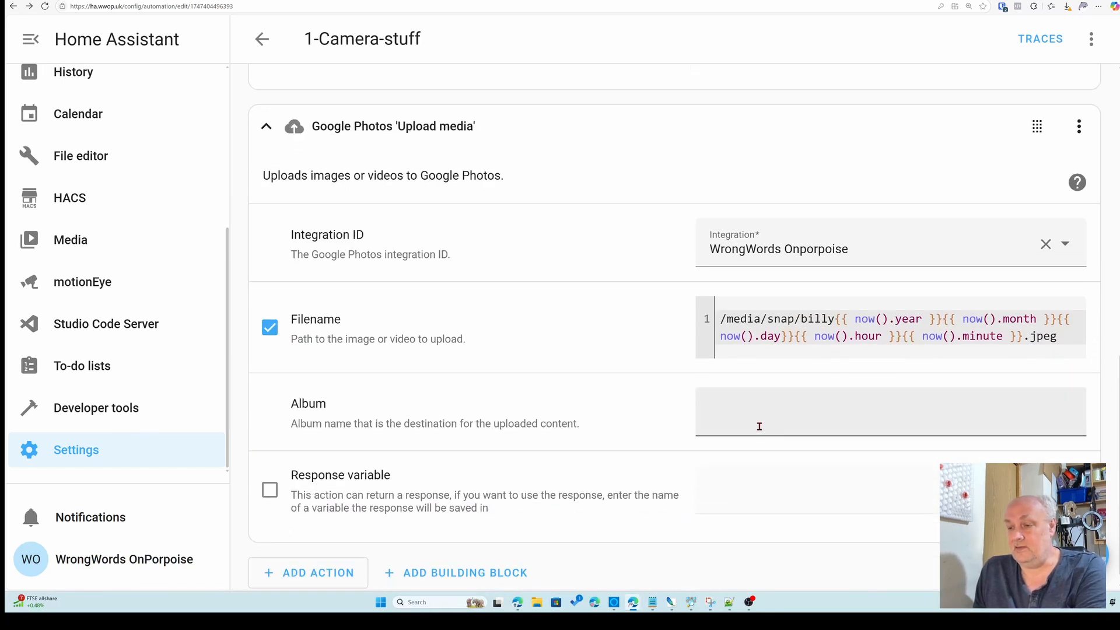
{"action": "left_click", "coordinate": [745, 410]}
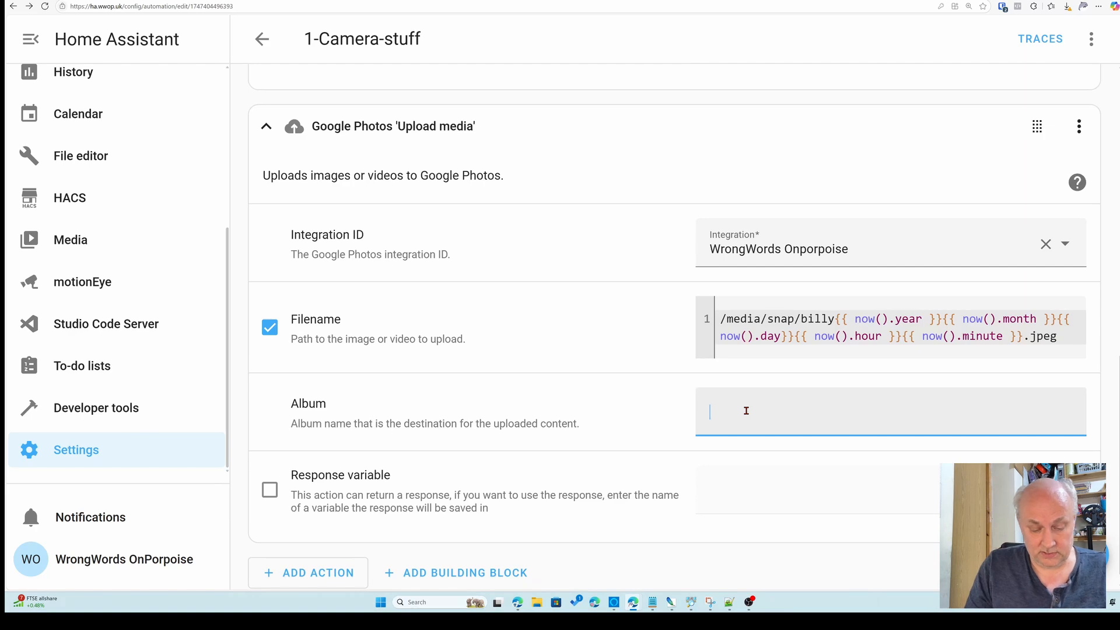
{"action": "type", "text": "snaps"}
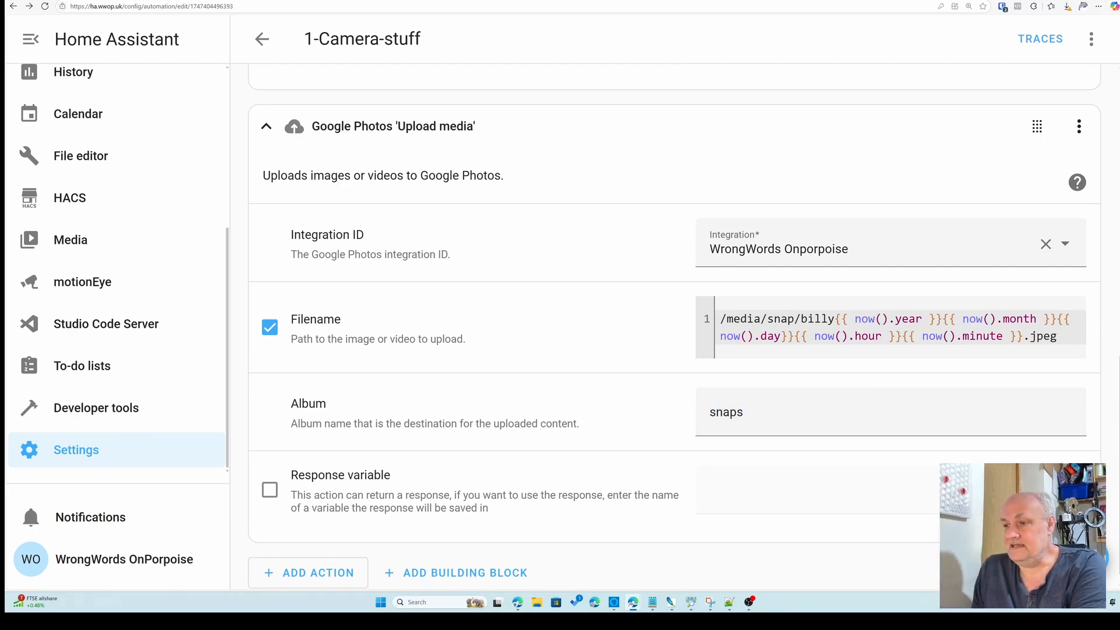
Add a Time pattern trigger that fires every 2 minutes by setting its Minutes to /2
{"action": "scroll", "coordinate": [541, 346], "scroll_direction": "up", "scroll_amount": 5}
{"action": "scroll", "coordinate": [541, 346], "scroll_direction": "up", "scroll_amount": 7}
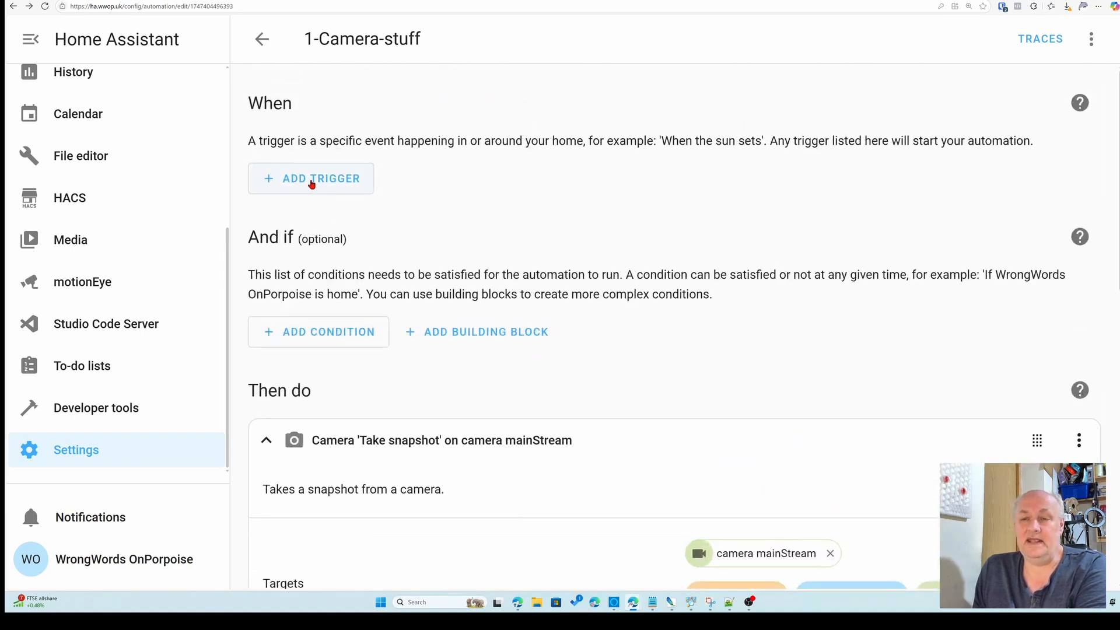
{"action": "left_click", "coordinate": [307, 183]}
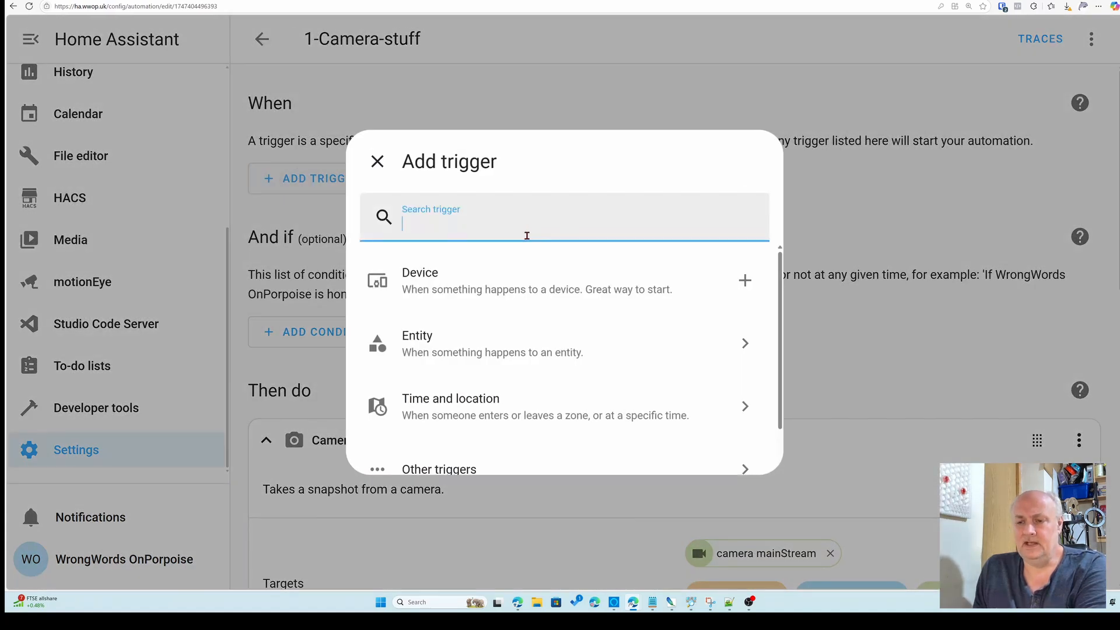
{"action": "scroll", "coordinate": [482, 425], "scroll_direction": "down", "scroll_amount": 1}
{"action": "left_click", "coordinate": [478, 367]}
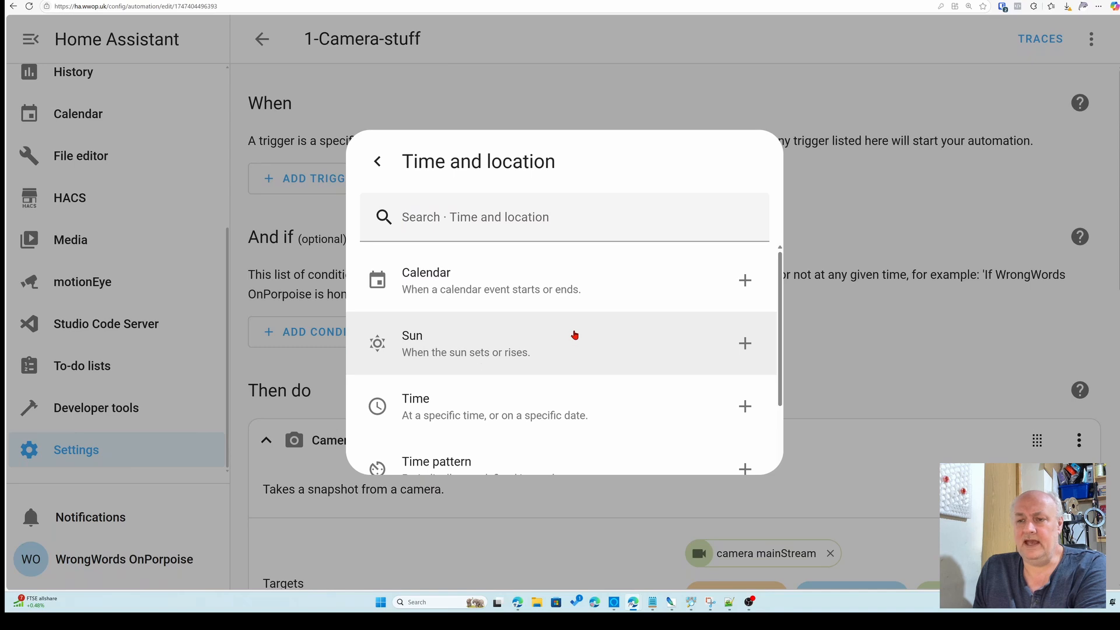
{"action": "scroll", "coordinate": [574, 334], "scroll_direction": "down", "scroll_amount": 2}
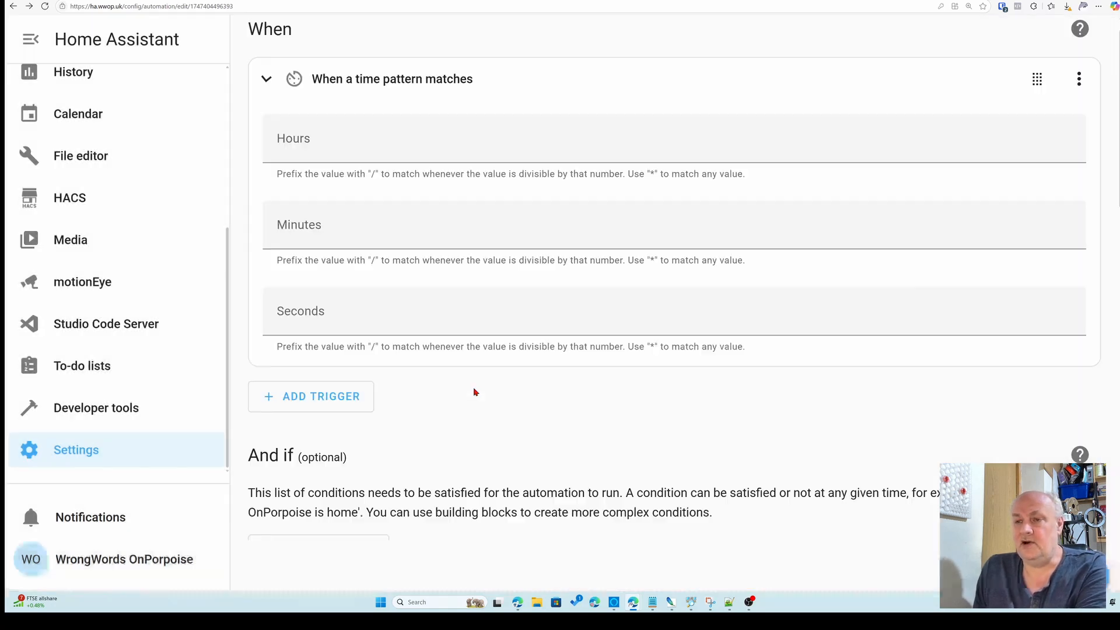
{"action": "left_click", "coordinate": [473, 394]}
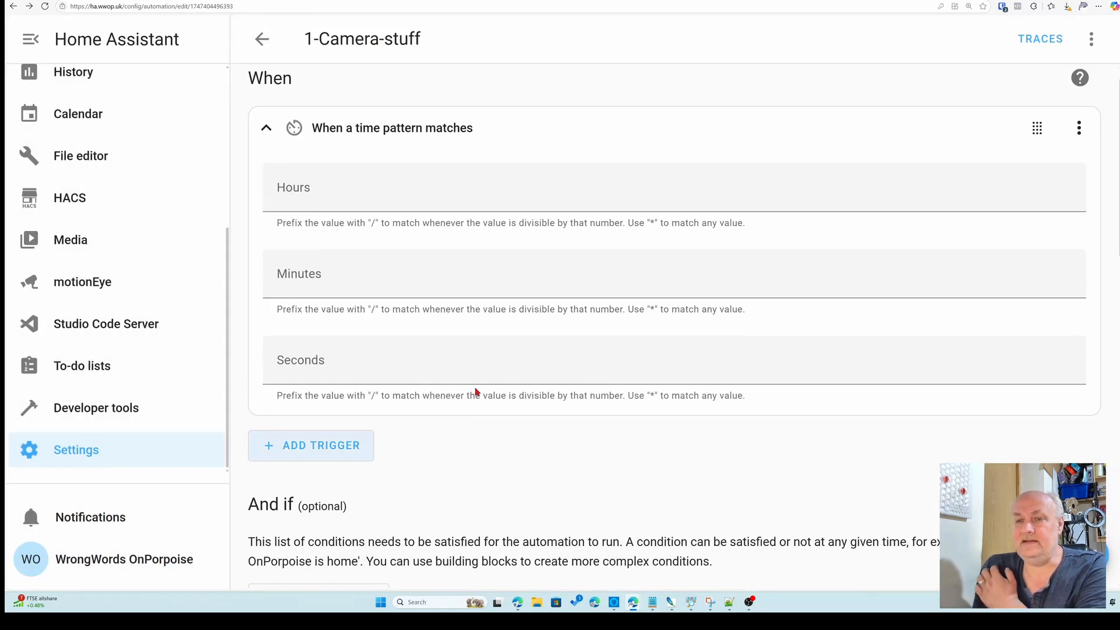
{"action": "left_click", "coordinate": [390, 278]}
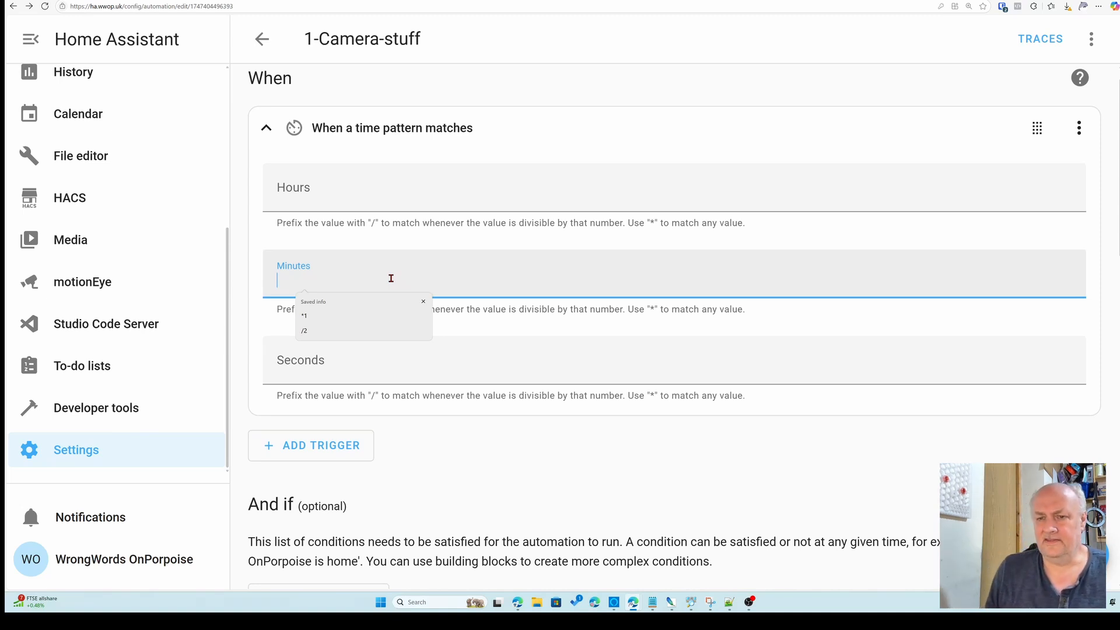
{"action": "type", "text": "/"}
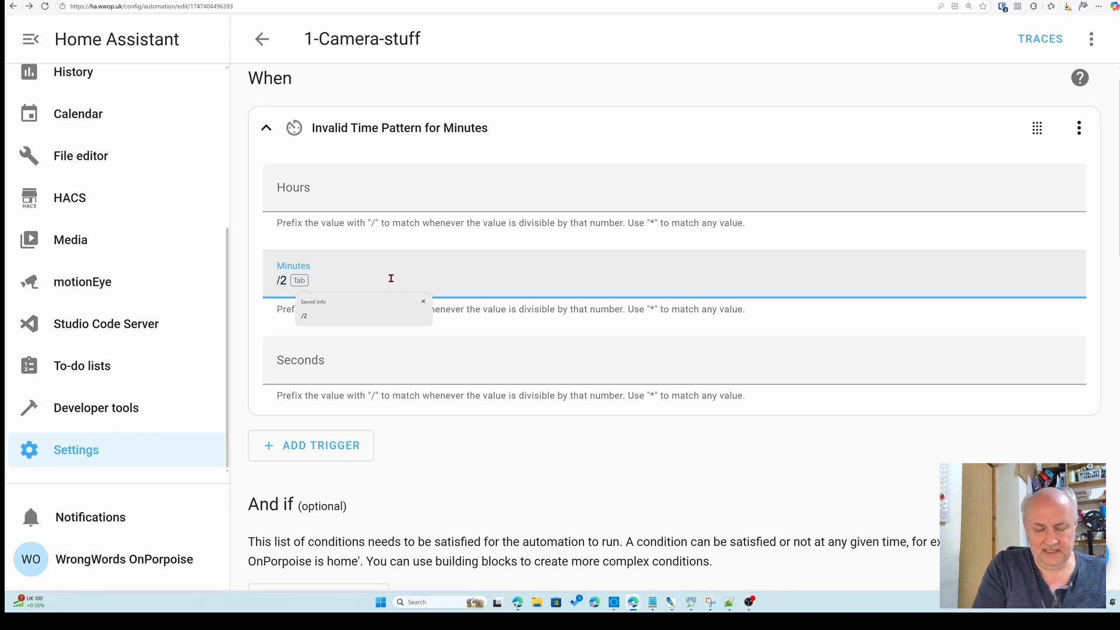
{"action": "key", "text": "Tab"}
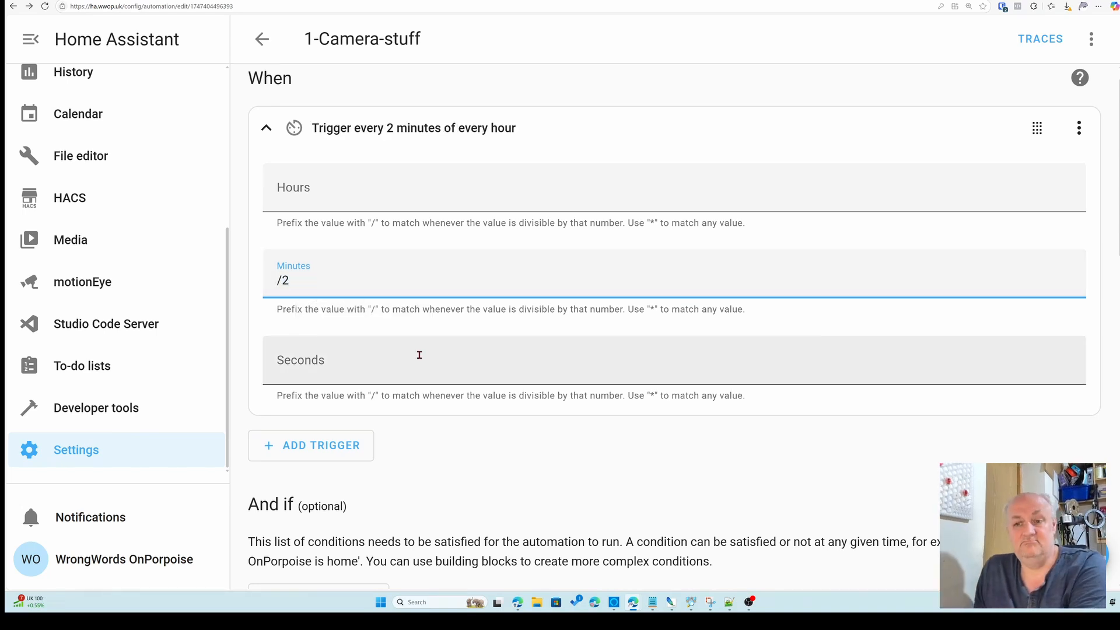
Save the automation and scroll through its trigger and actions to review them
{"action": "scroll", "coordinate": [764, 351], "scroll_direction": "down", "scroll_amount": 1}
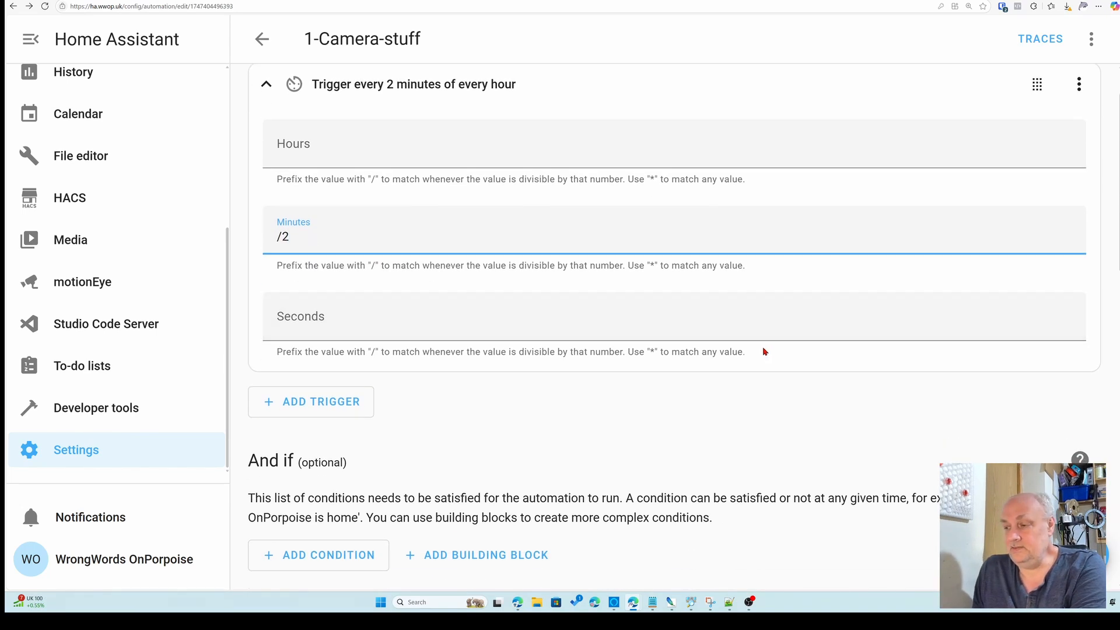
{"action": "left_click", "coordinate": [1062, 555]}
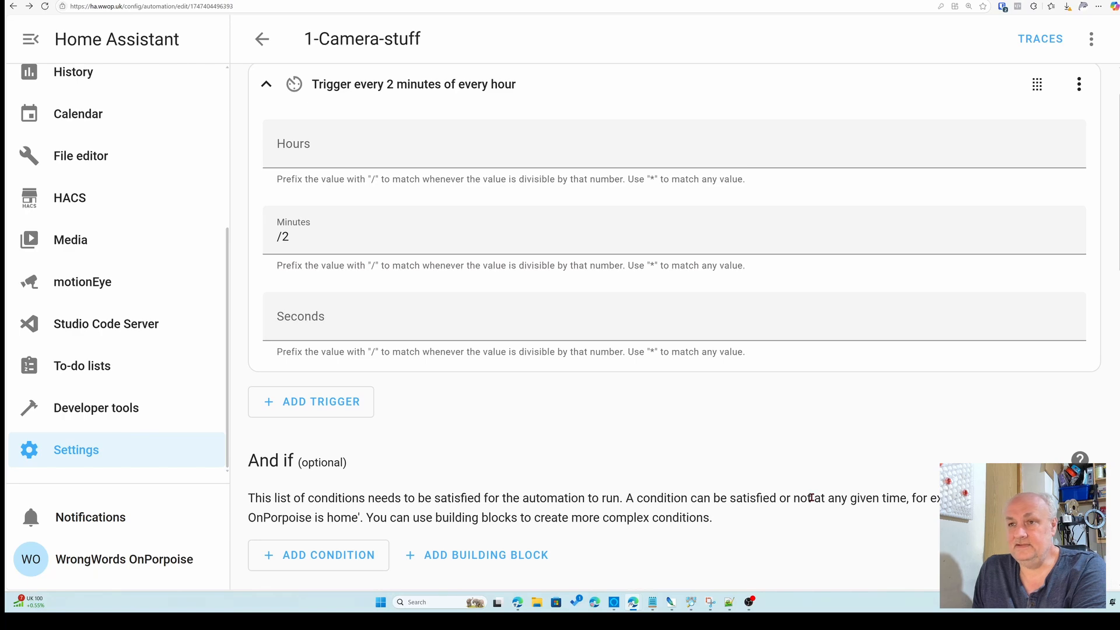
{"action": "scroll", "coordinate": [413, 223], "scroll_direction": "up", "scroll_amount": 1}
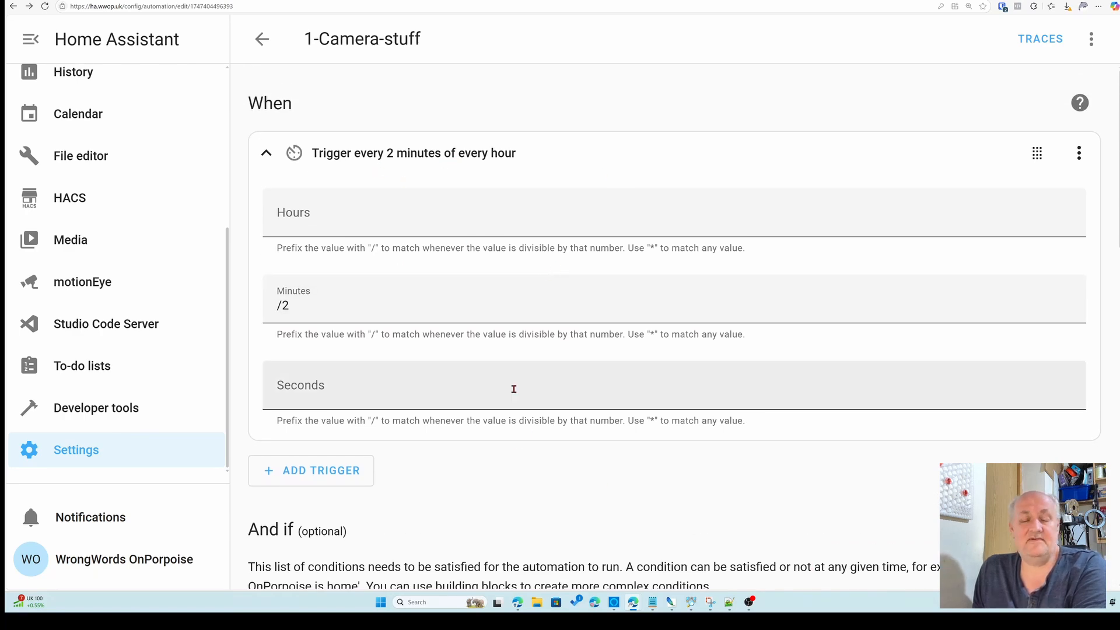
{"action": "scroll", "coordinate": [527, 362], "scroll_direction": "down", "scroll_amount": 12}
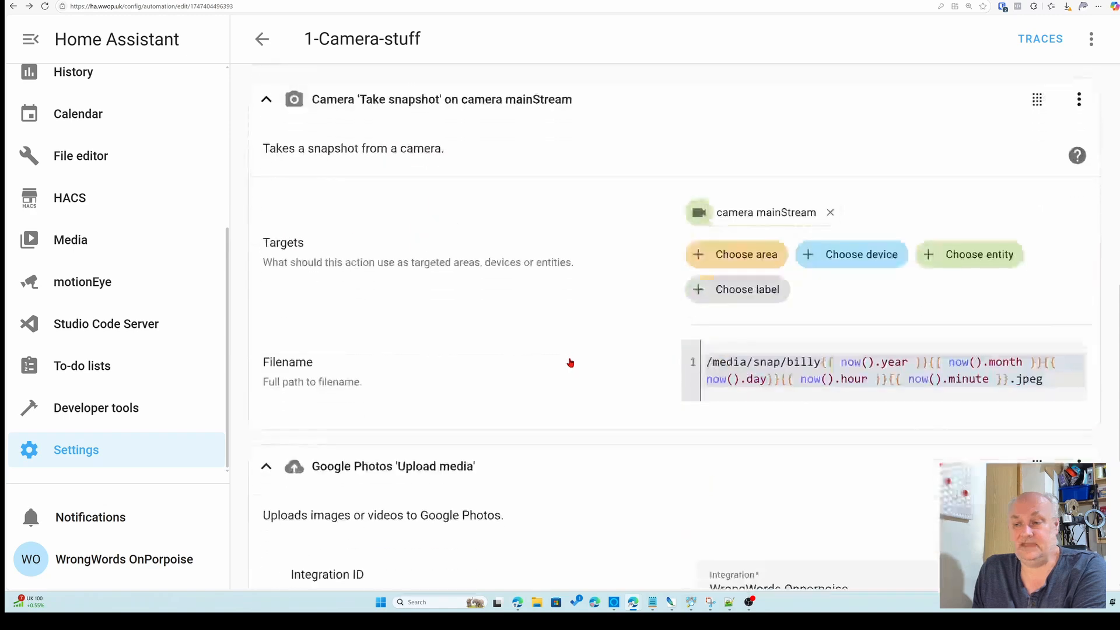
{"action": "scroll", "coordinate": [608, 354], "scroll_direction": "down", "scroll_amount": 3}
{"action": "scroll", "coordinate": [607, 353], "scroll_direction": "up", "scroll_amount": 12}
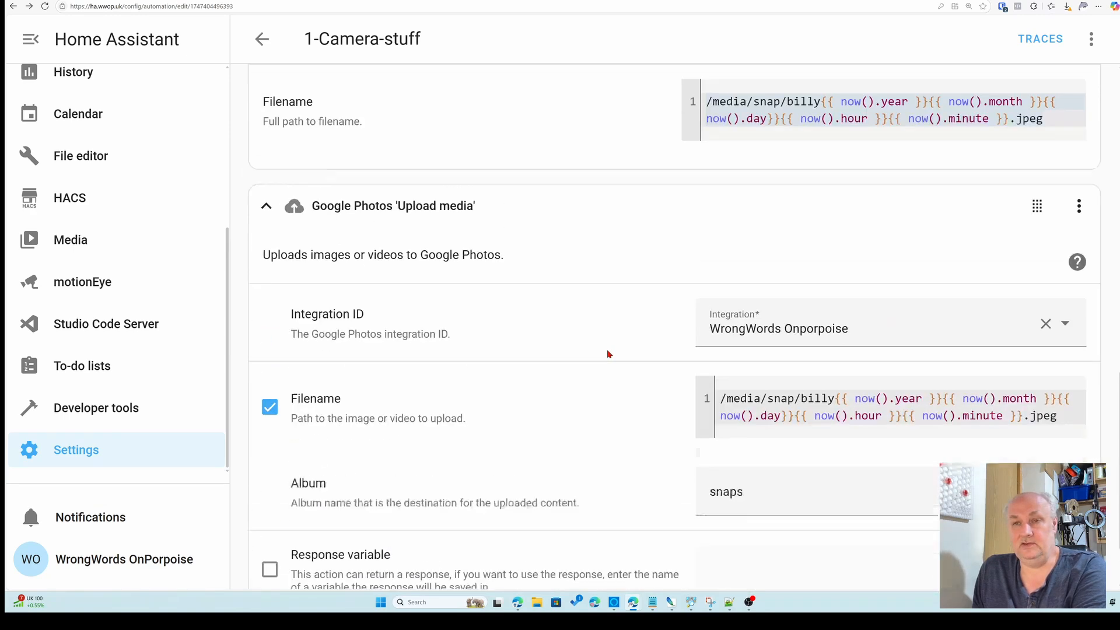
{"action": "scroll", "coordinate": [608, 354], "scroll_direction": "up", "scroll_amount": 2}
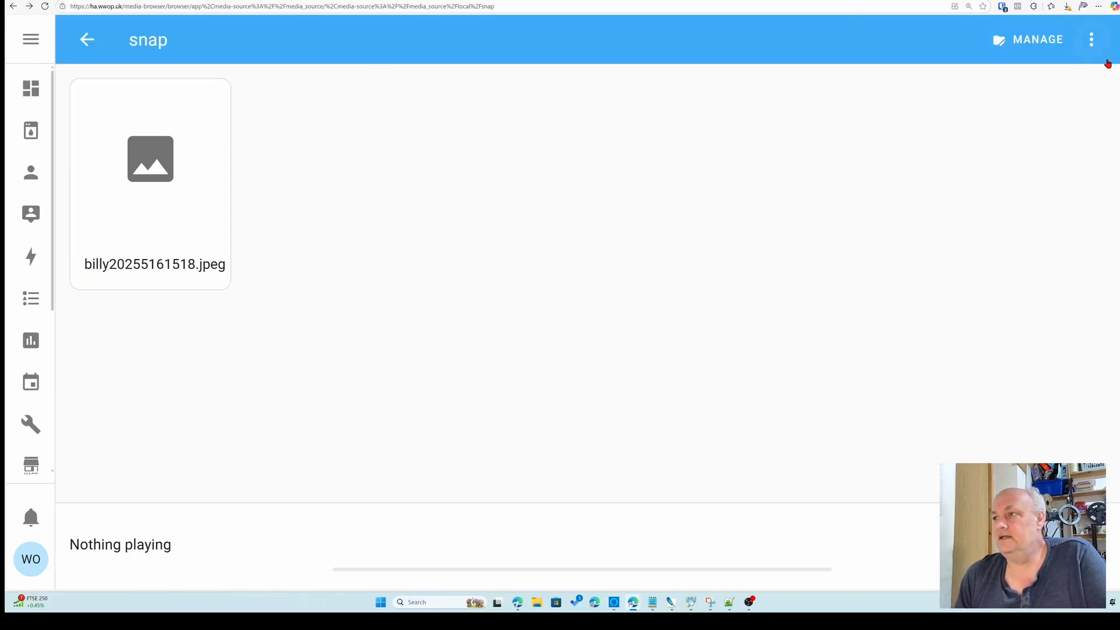
Refresh the snap folder in the media browser to check for new snapshots
{"action": "left_click", "coordinate": [45, 6]}
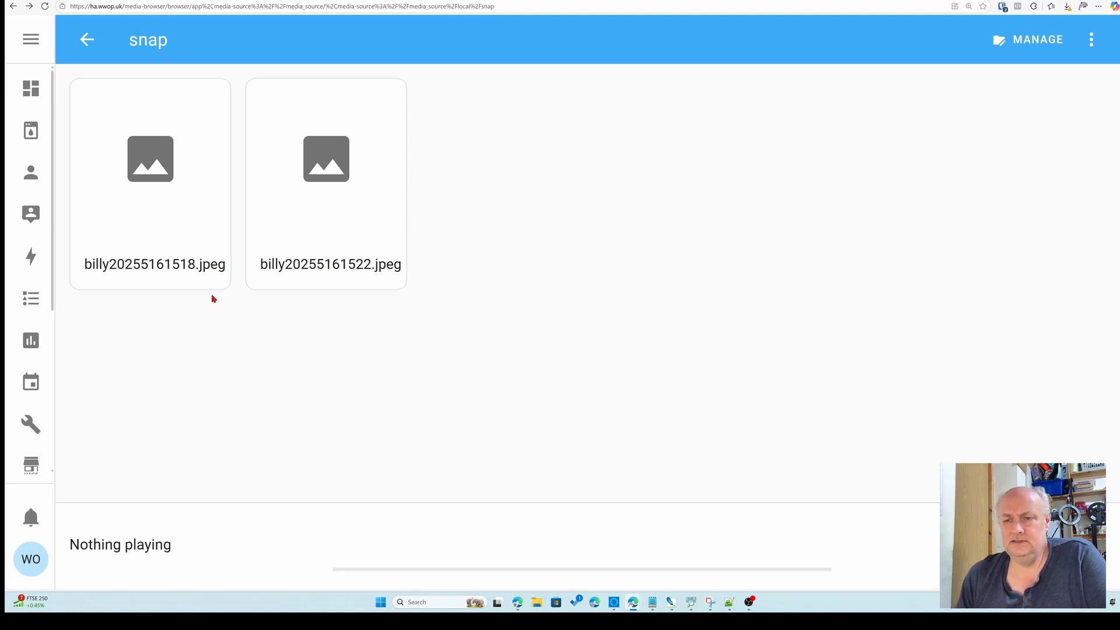
{"action": "mouse_move", "coordinate": [332, 288]}
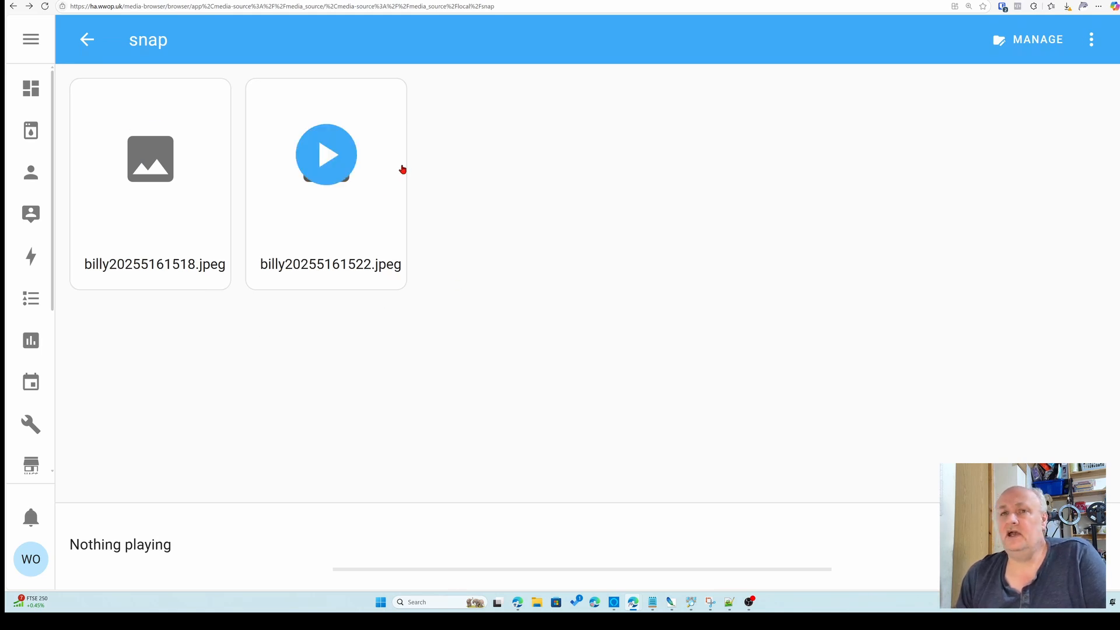
Open the snaps album in Google Photos and refresh it to view the uploaded snapshot
{"action": "left_click", "coordinate": [302, 1]}
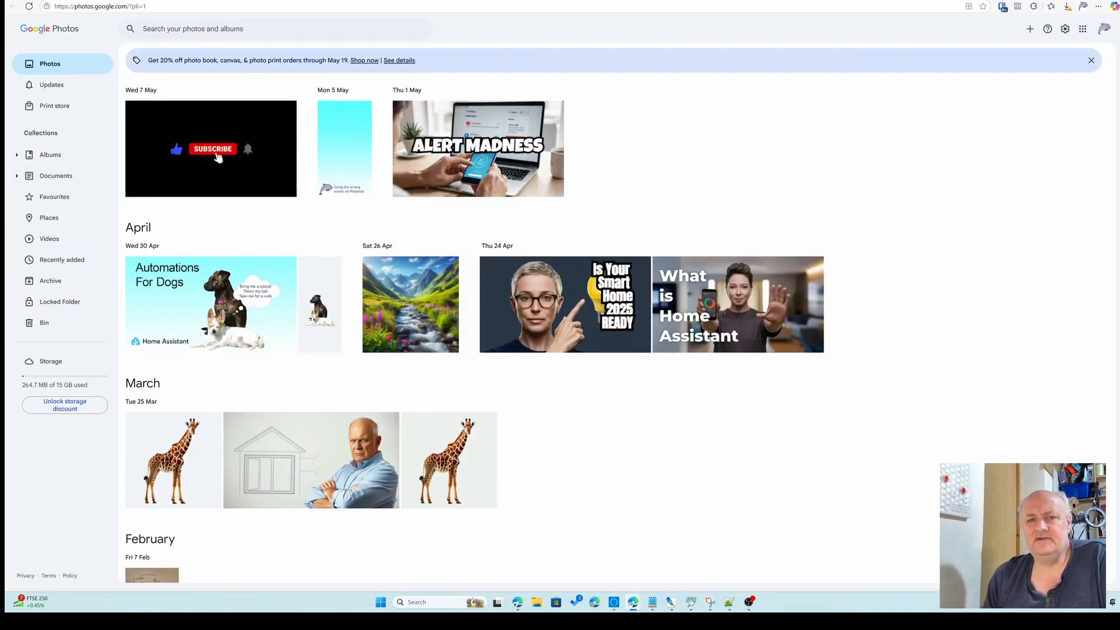
{"action": "left_click", "coordinate": [46, 162]}
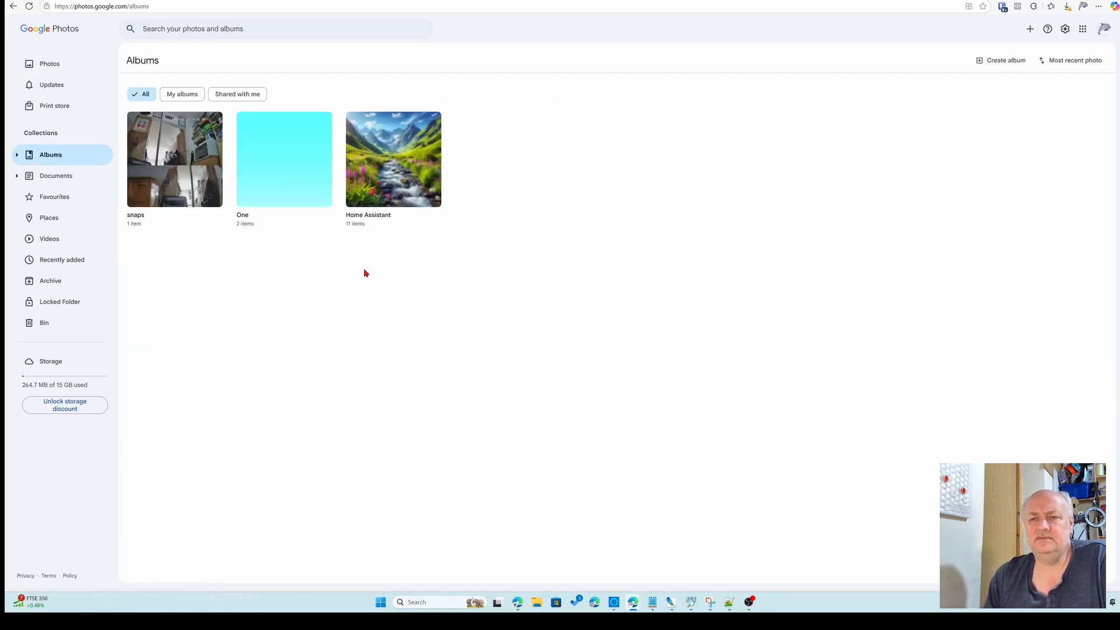
{"action": "left_click", "coordinate": [186, 160]}
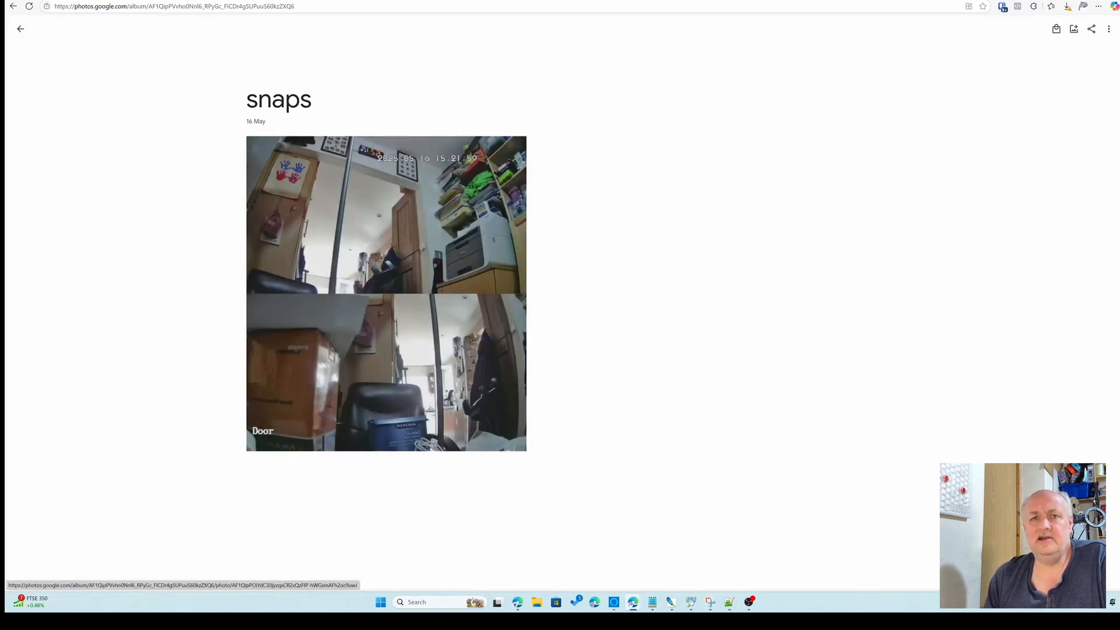
{"action": "left_click", "coordinate": [30, 6]}
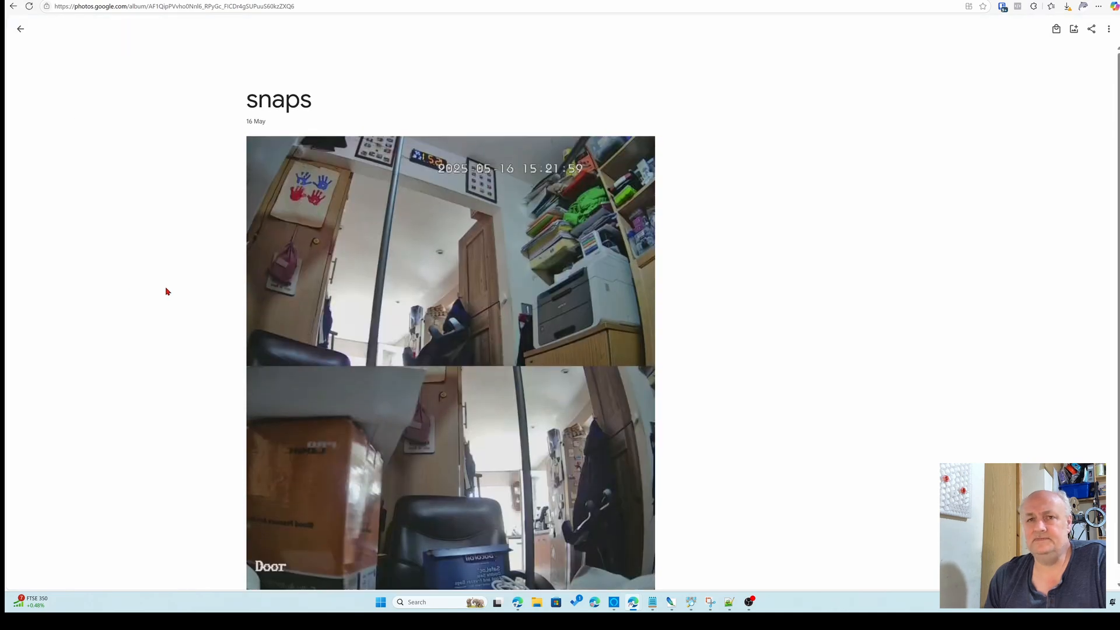
{"action": "left_click", "coordinate": [29, 6]}
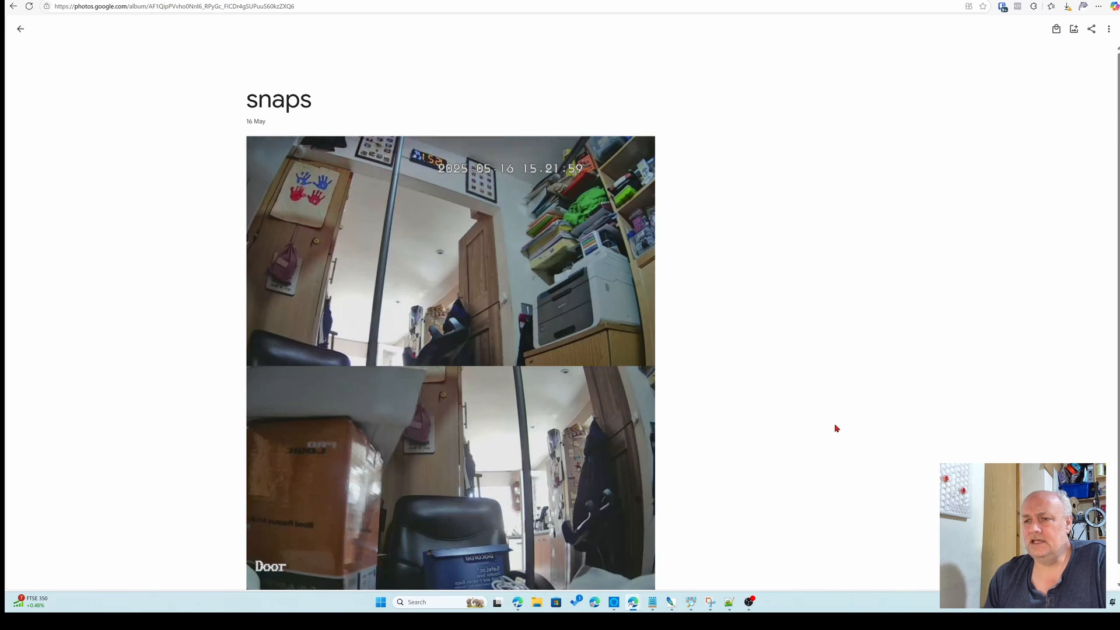
{"action": "scroll", "coordinate": [764, 388], "scroll_direction": "down", "scroll_amount": 1}
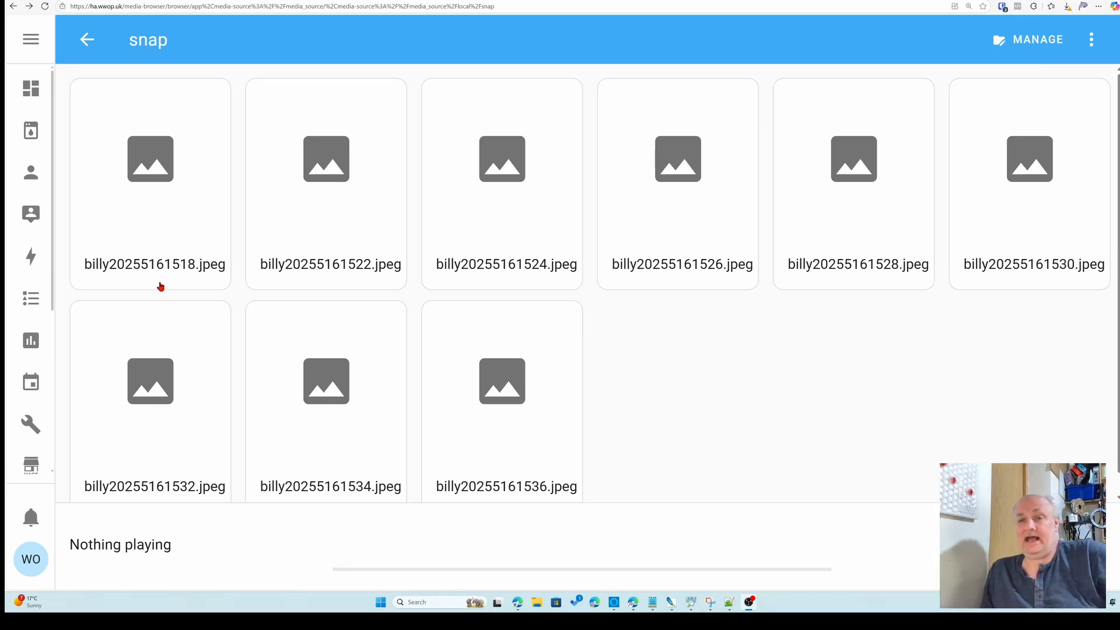
Compare the snap folder's files with the snaps album in Google Photos, refreshing the album
{"action": "mouse_move", "coordinate": [147, 216]}
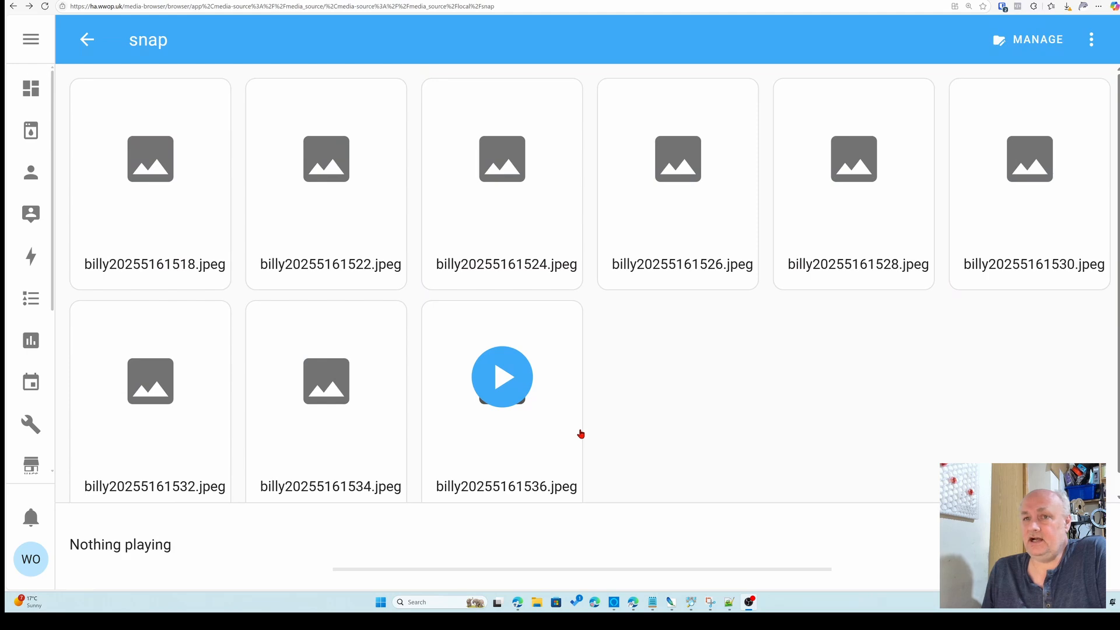
{"action": "left_click", "coordinate": [286, 0]}
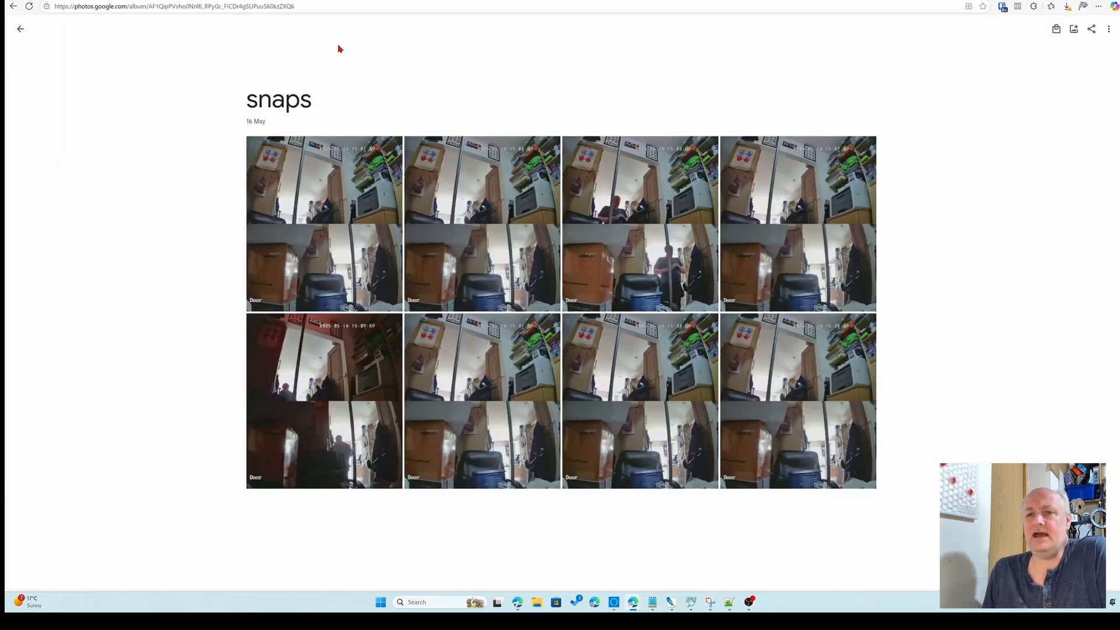
{"action": "left_click", "coordinate": [29, 6]}
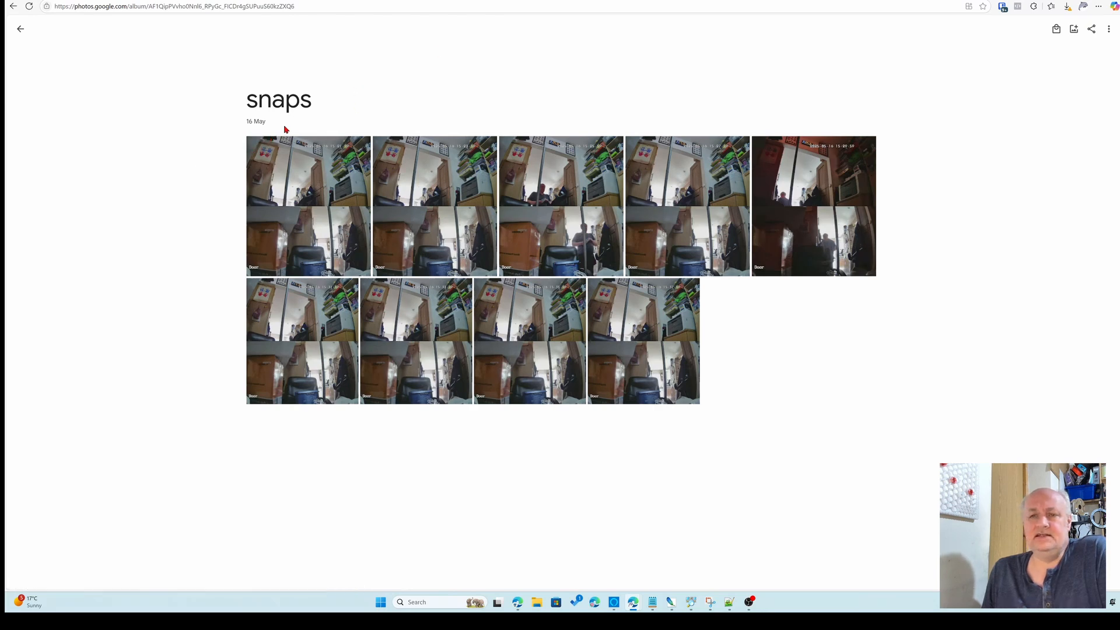
Select all nine snapshots in the snaps album and create an Animation from them
{"action": "left_click", "coordinate": [255, 146]}
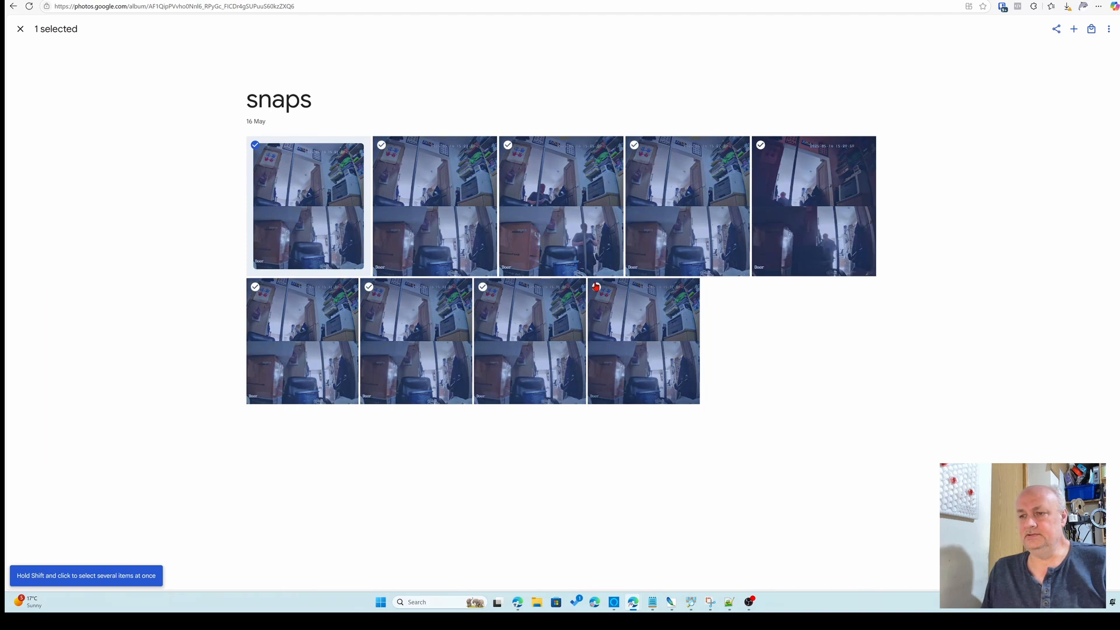
{"action": "left_click", "coordinate": [596, 287], "text": "shift"}
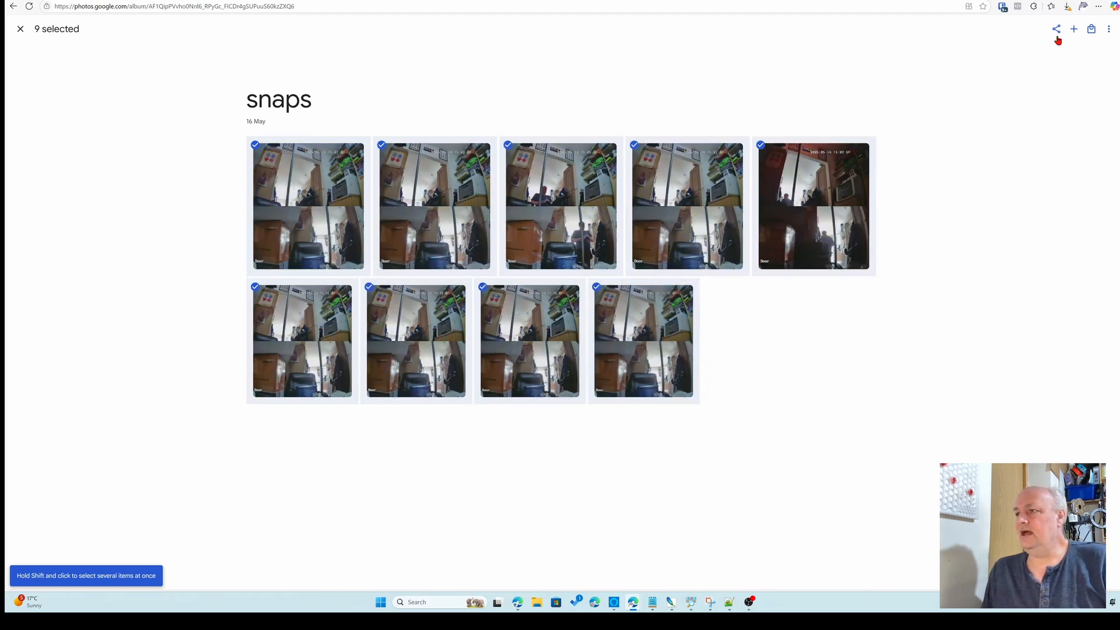
{"action": "left_click", "coordinate": [1073, 29]}
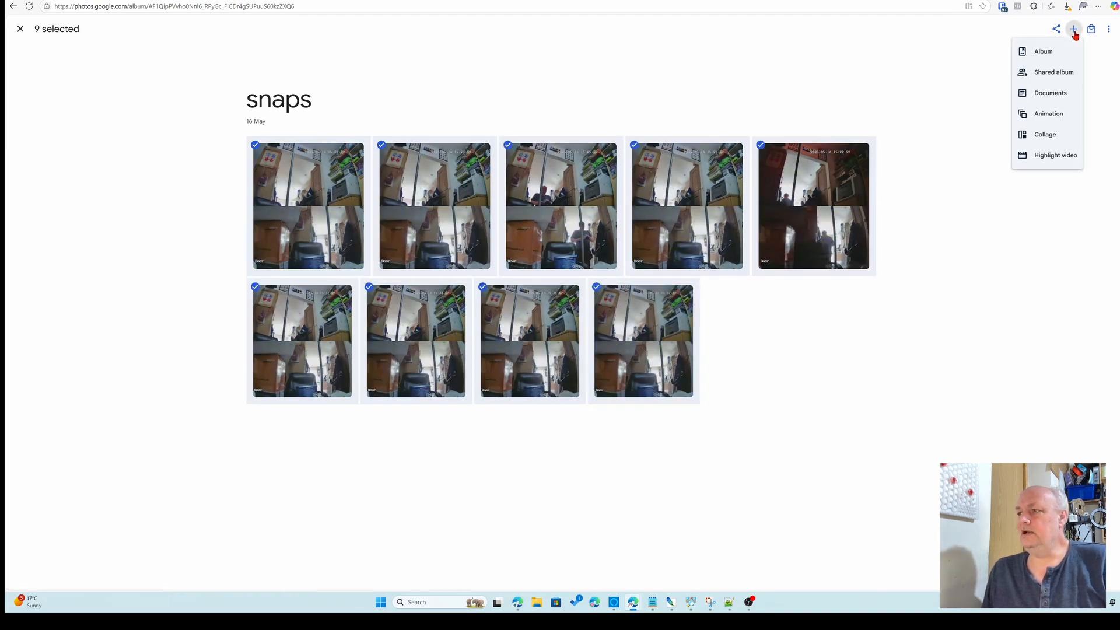
{"action": "left_click", "coordinate": [1050, 116]}
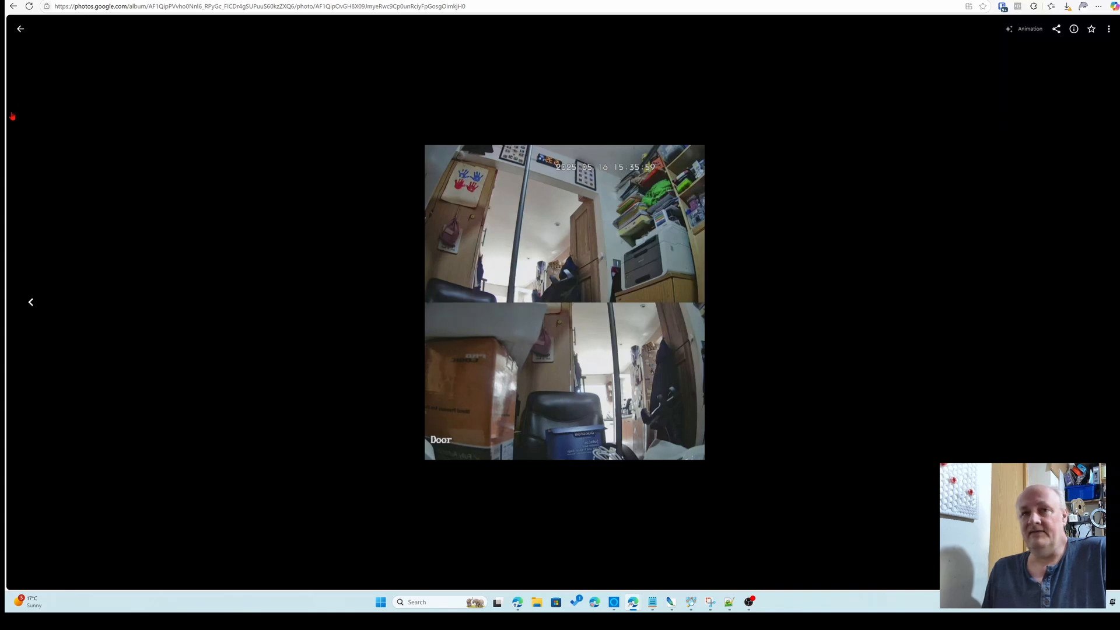
{"action": "left_click", "coordinate": [23, 35]}
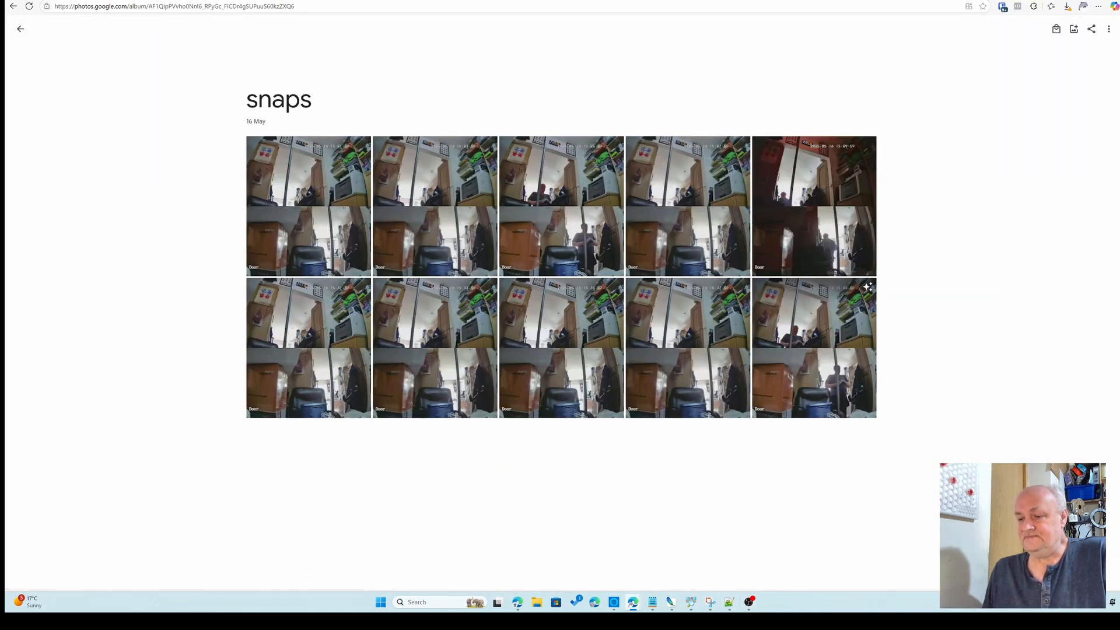
Switch to the other browser window showing a garden snaps album and refresh it
{"action": "mouse_move", "coordinate": [633, 606]}
{"action": "left_click", "coordinate": [677, 560]}
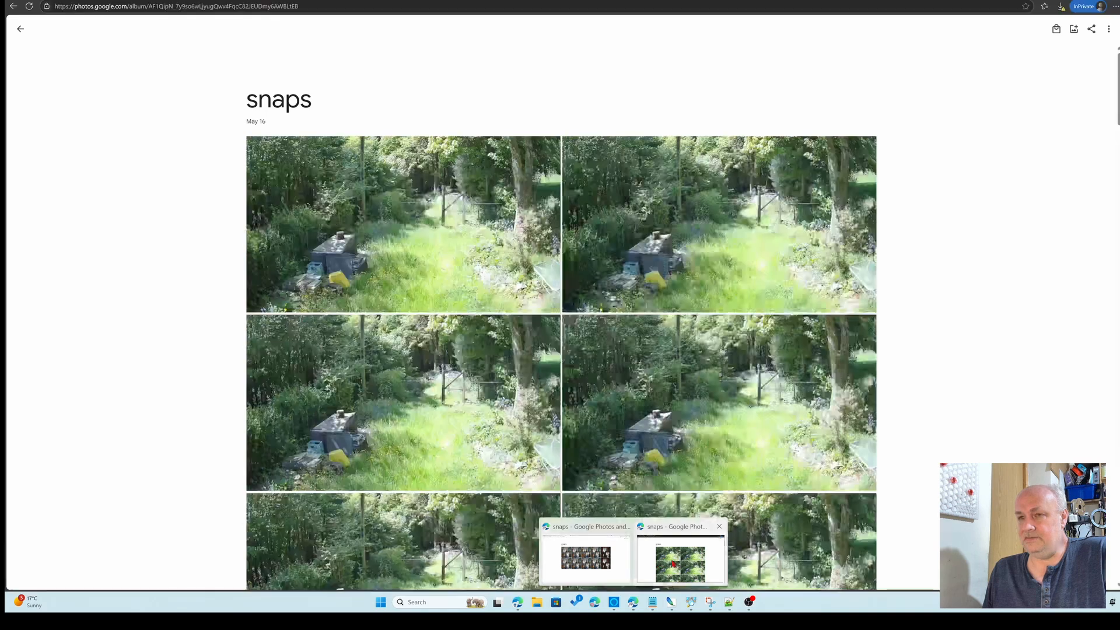
{"action": "left_click", "coordinate": [30, 7]}
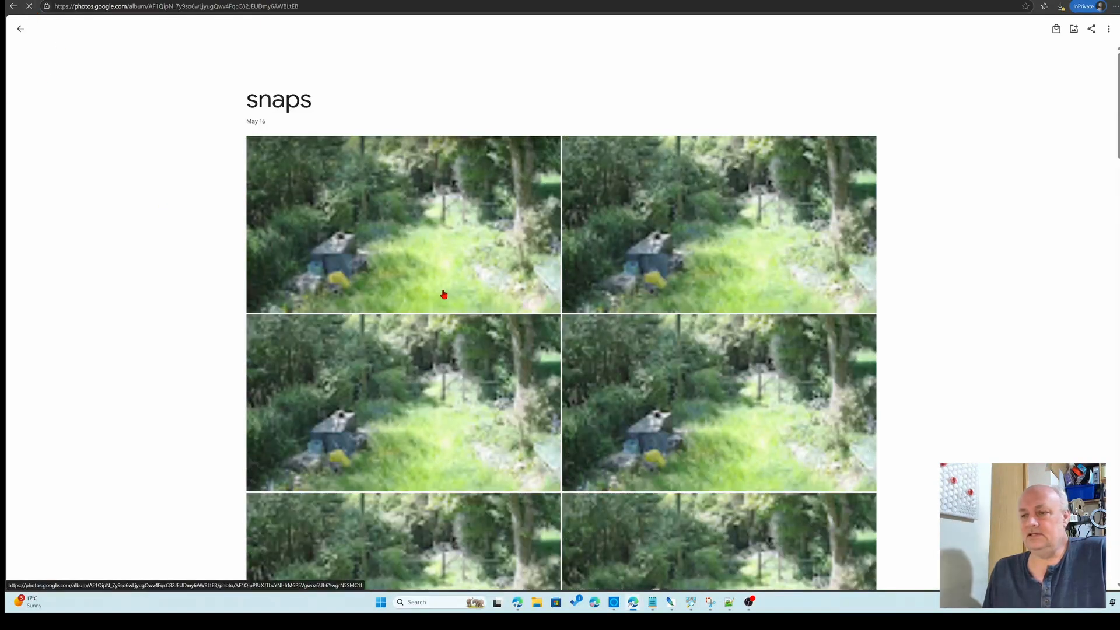
Select all 45 snapshots in the garden snaps album and try to create an Animation from them
{"action": "scroll", "coordinate": [464, 350], "scroll_direction": "down", "scroll_amount": 15}
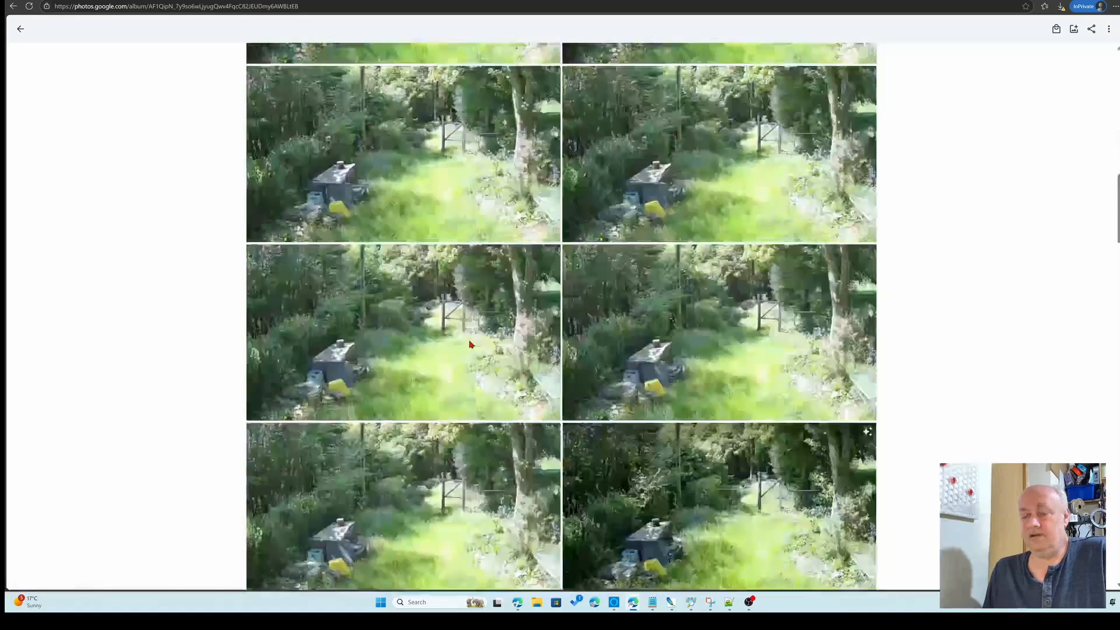
{"action": "scroll", "coordinate": [496, 356], "scroll_direction": "up", "scroll_amount": 8}
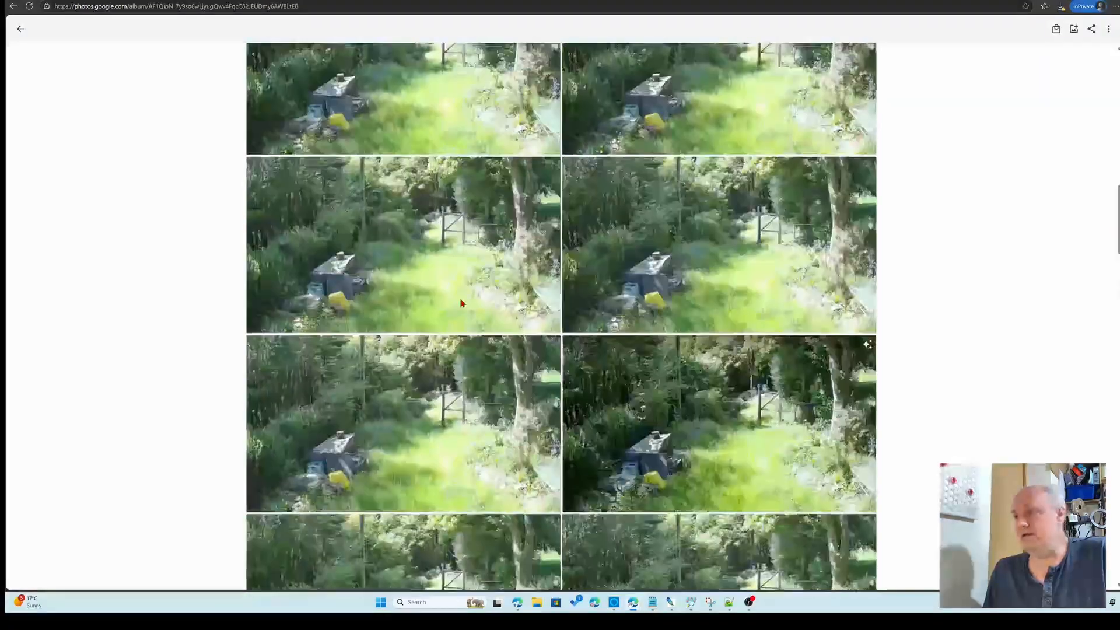
{"action": "scroll", "coordinate": [463, 302], "scroll_direction": "up", "scroll_amount": 5}
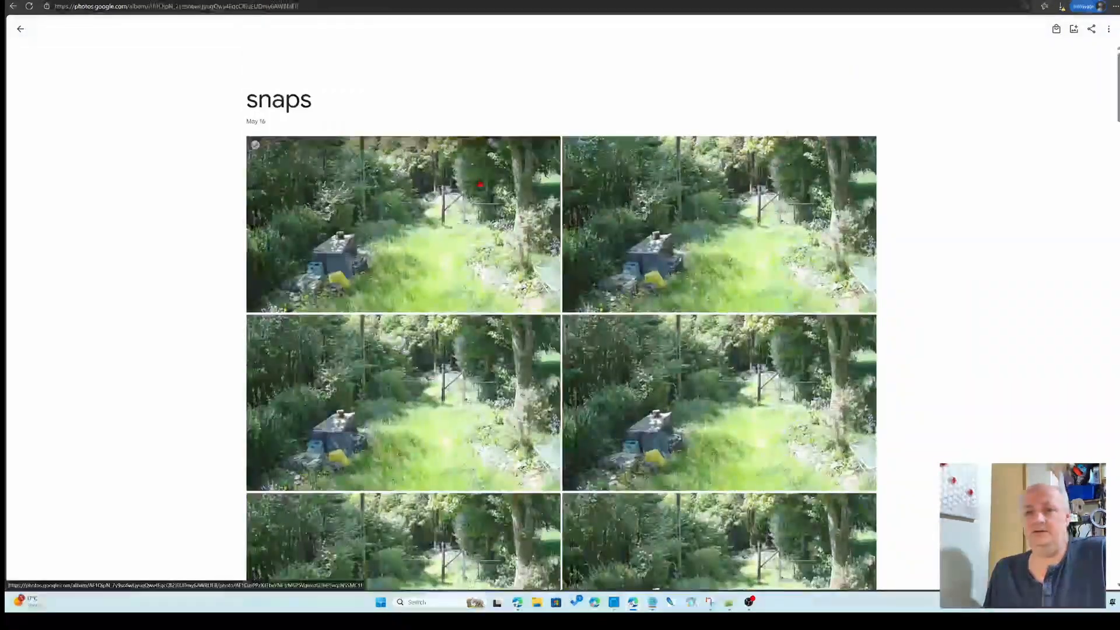
{"action": "left_click", "coordinate": [255, 144]}
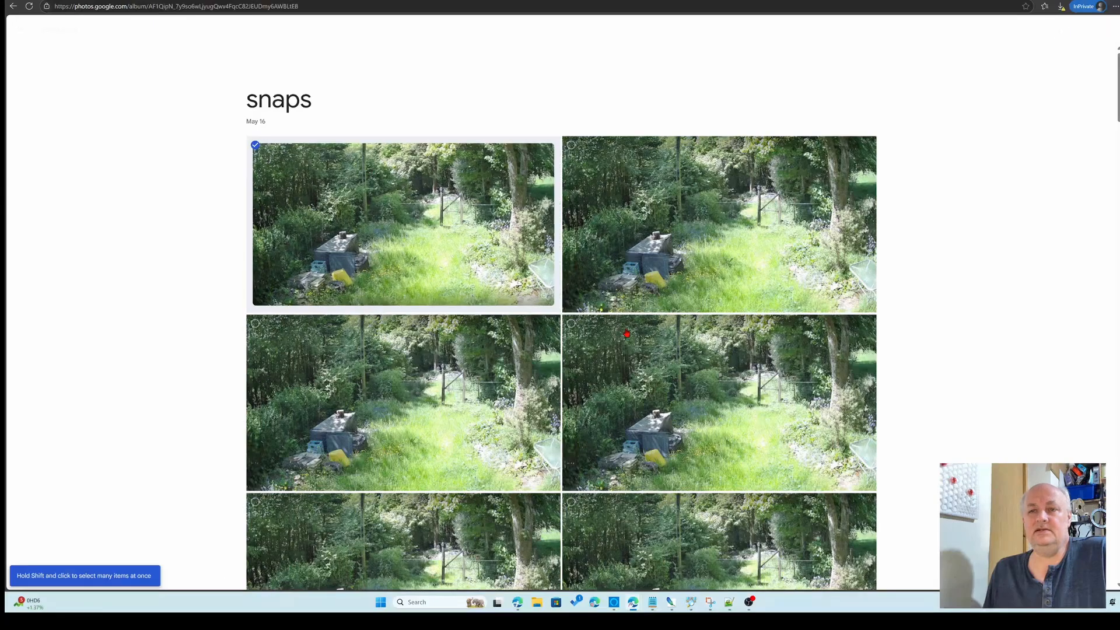
{"action": "scroll", "coordinate": [729, 309], "scroll_direction": "down", "scroll_amount": 2}
{"action": "scroll", "coordinate": [728, 309], "scroll_direction": "down", "scroll_amount": 10}
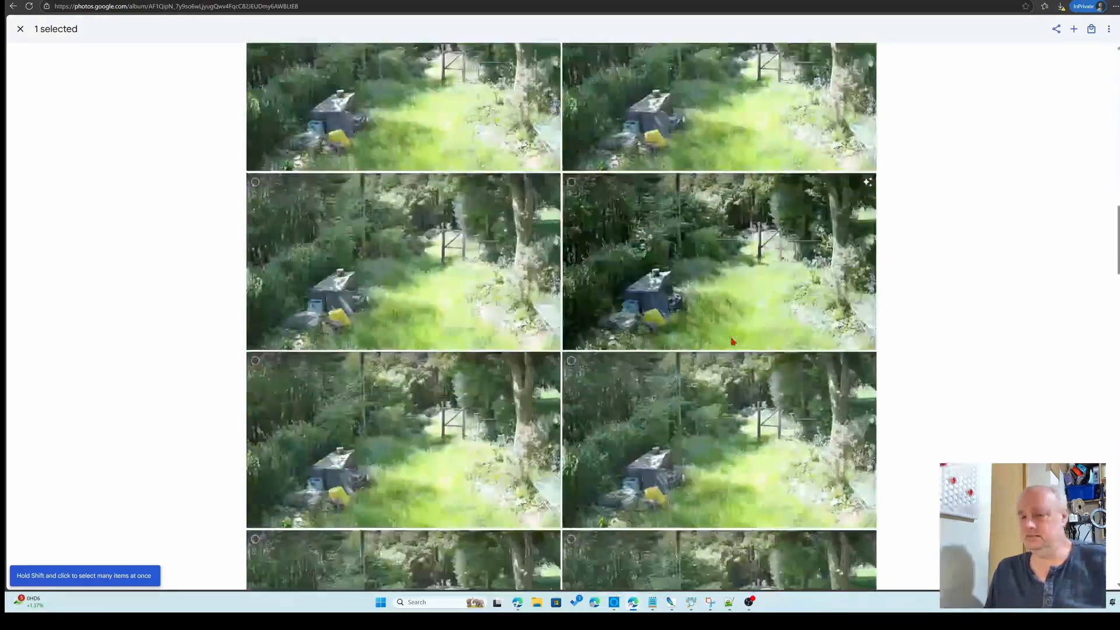
{"action": "scroll", "coordinate": [733, 341], "scroll_direction": "down", "scroll_amount": 10}
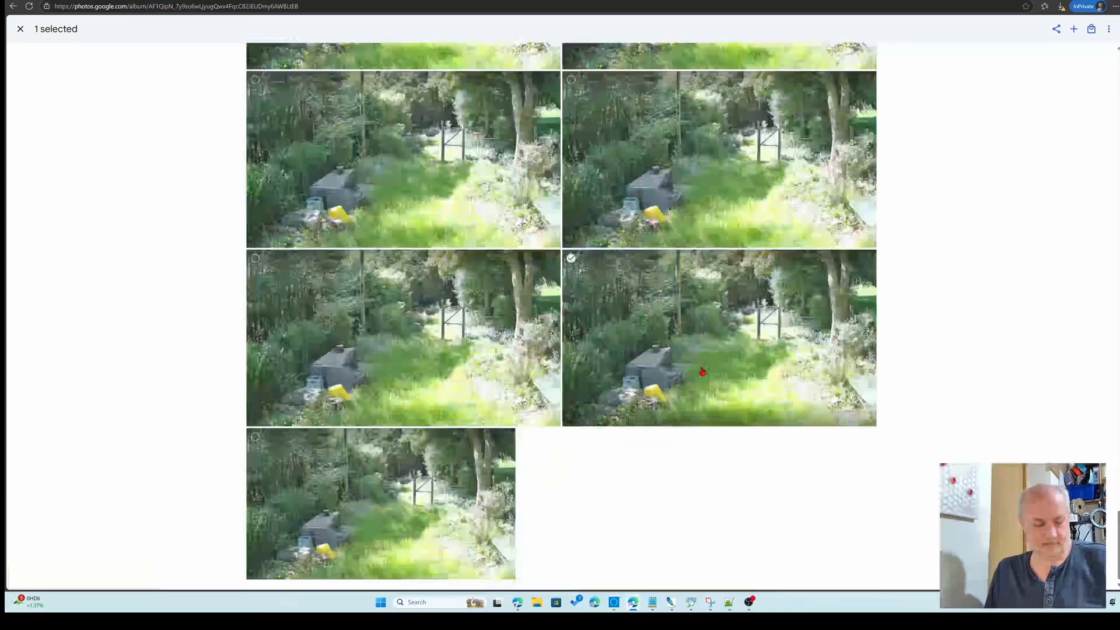
{"action": "left_click", "coordinate": [572, 259], "text": "shift"}
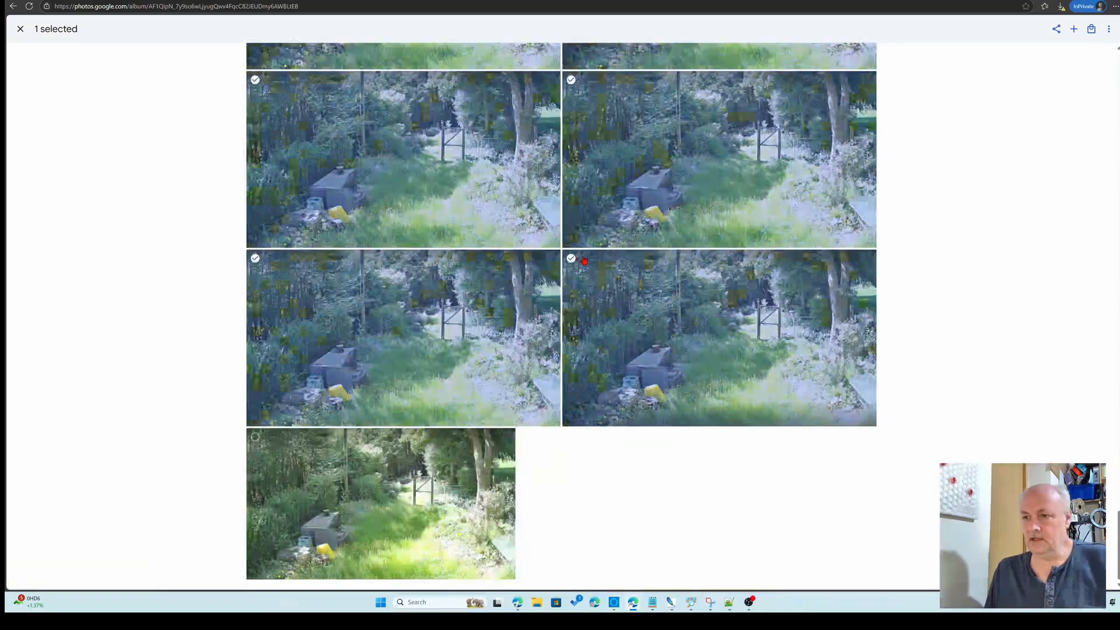
{"action": "left_click", "coordinate": [574, 261], "text": "shift"}
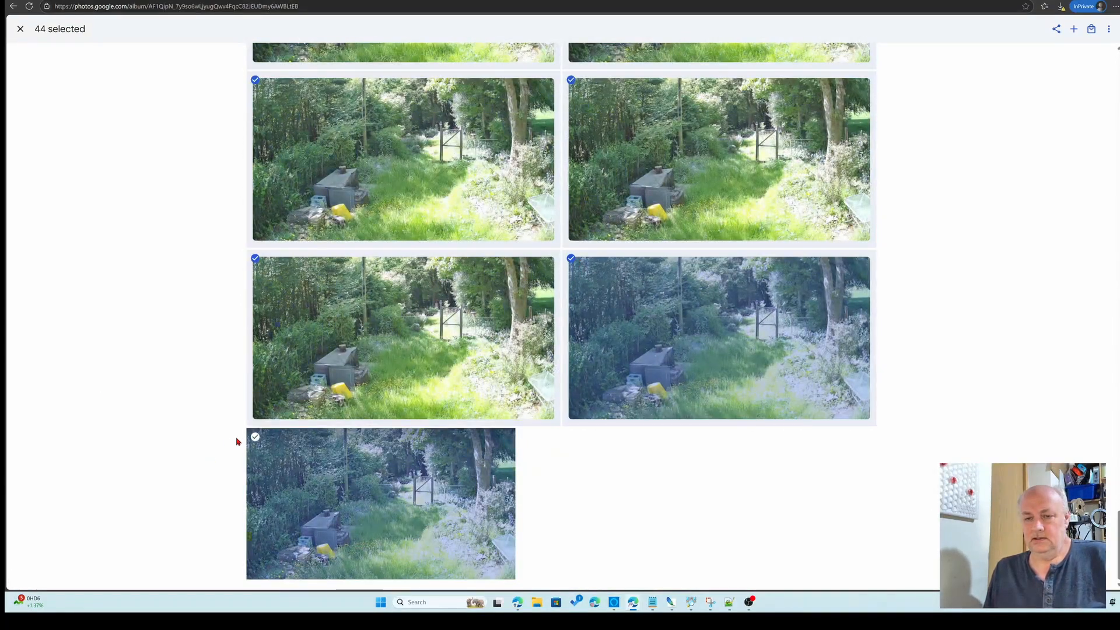
{"action": "left_click", "coordinate": [256, 437], "text": "shift"}
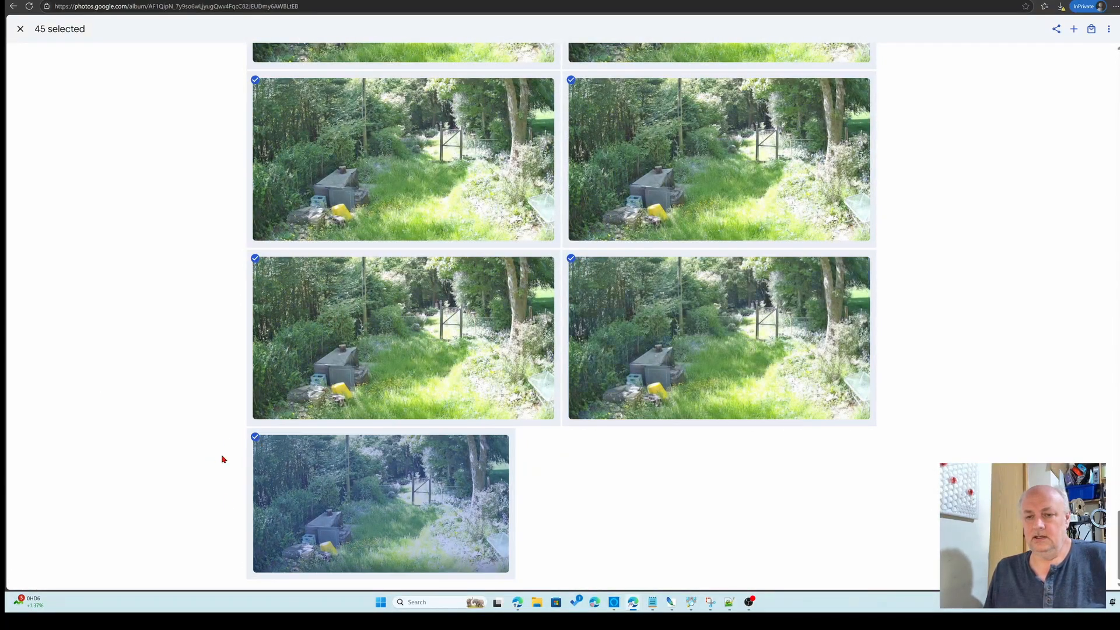
{"action": "left_click", "coordinate": [1073, 30]}
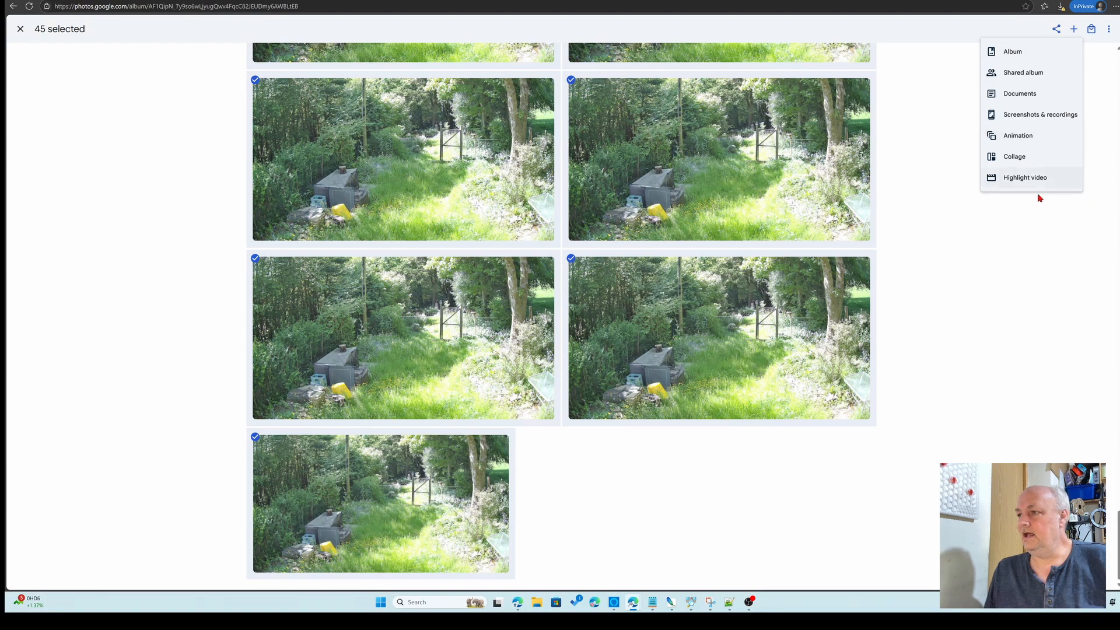
{"action": "left_click", "coordinate": [1013, 141]}
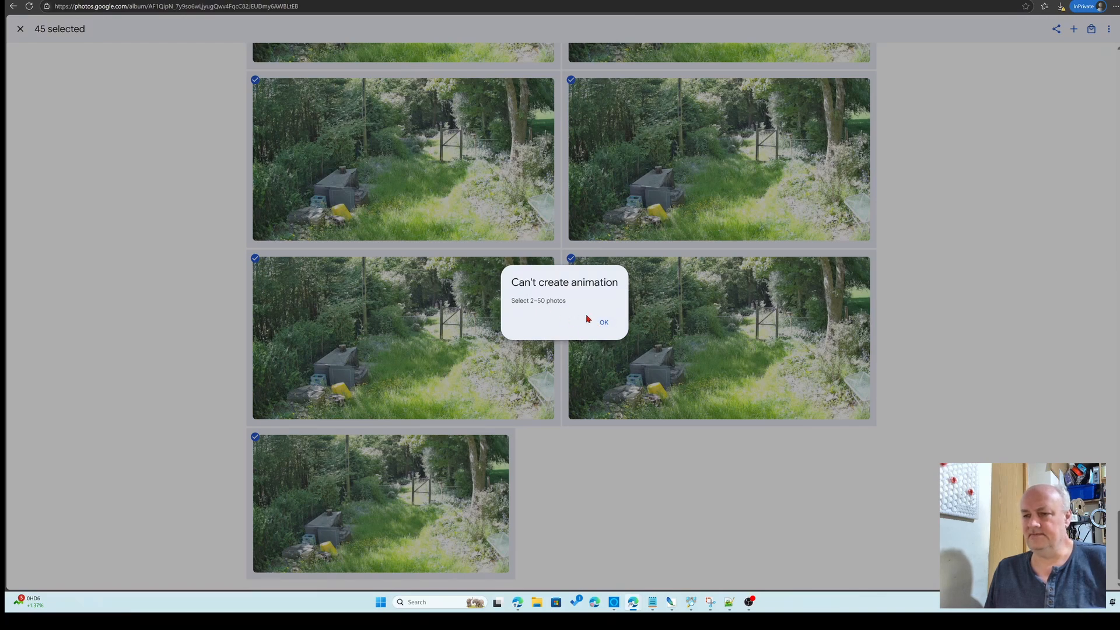
{"action": "left_click", "coordinate": [604, 323]}
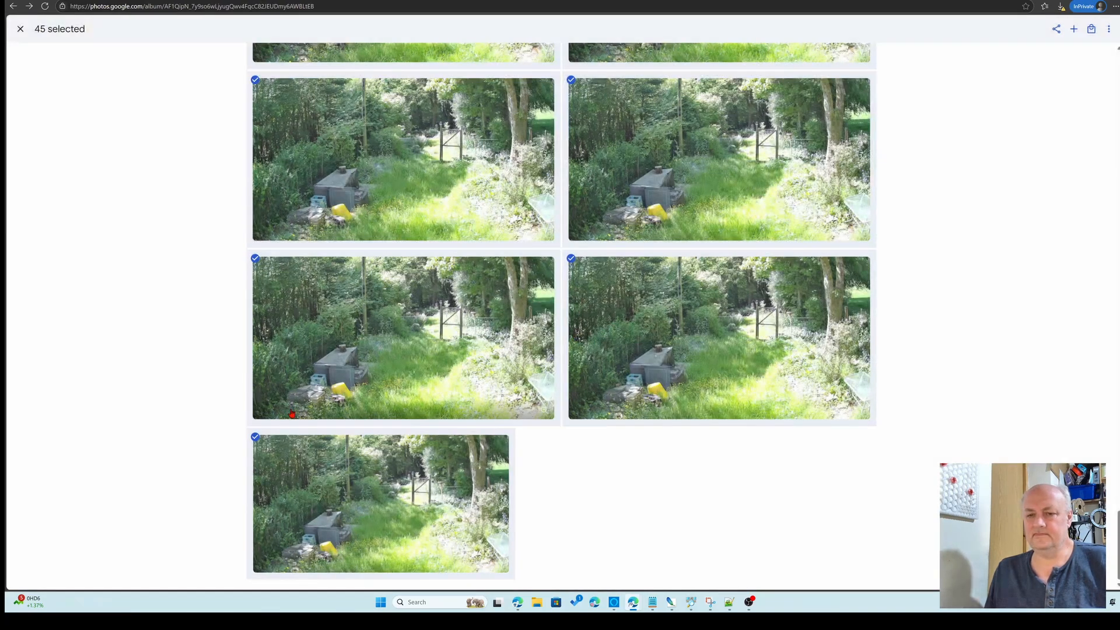
{"action": "scroll", "coordinate": [460, 407], "scroll_direction": "up", "scroll_amount": 10}
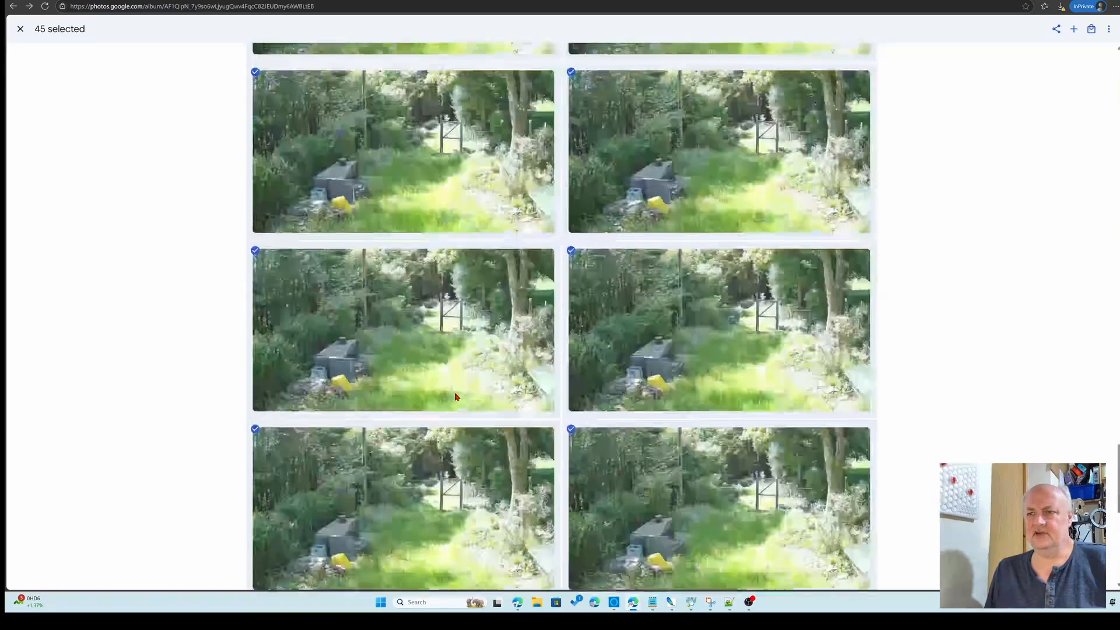
{"action": "scroll", "coordinate": [444, 373], "scroll_direction": "up", "scroll_amount": 10}
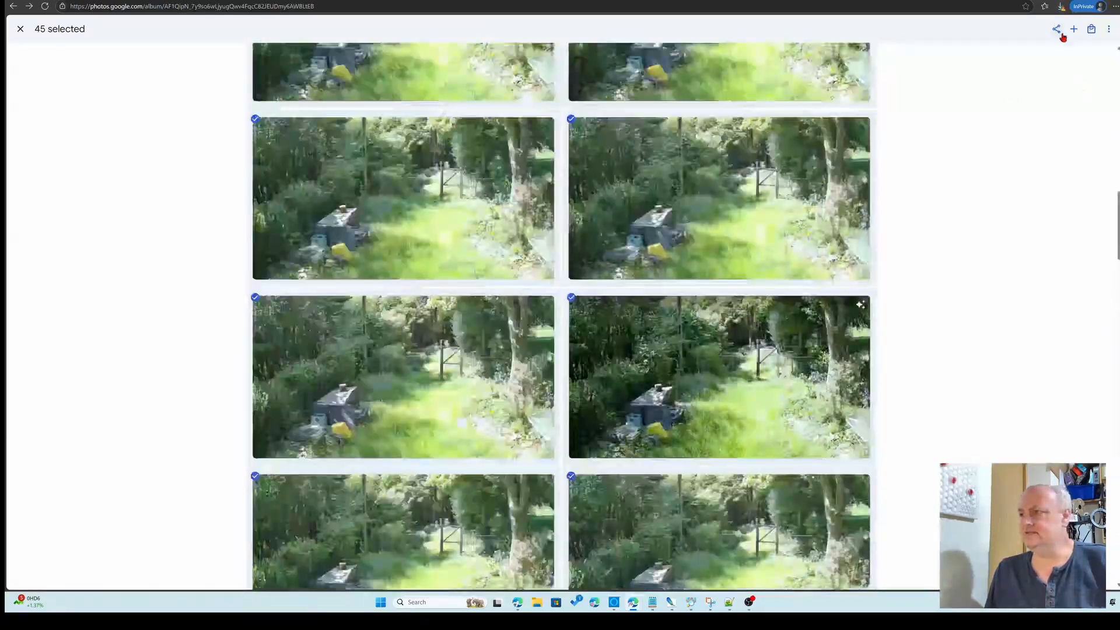
{"action": "left_click", "coordinate": [1073, 29]}
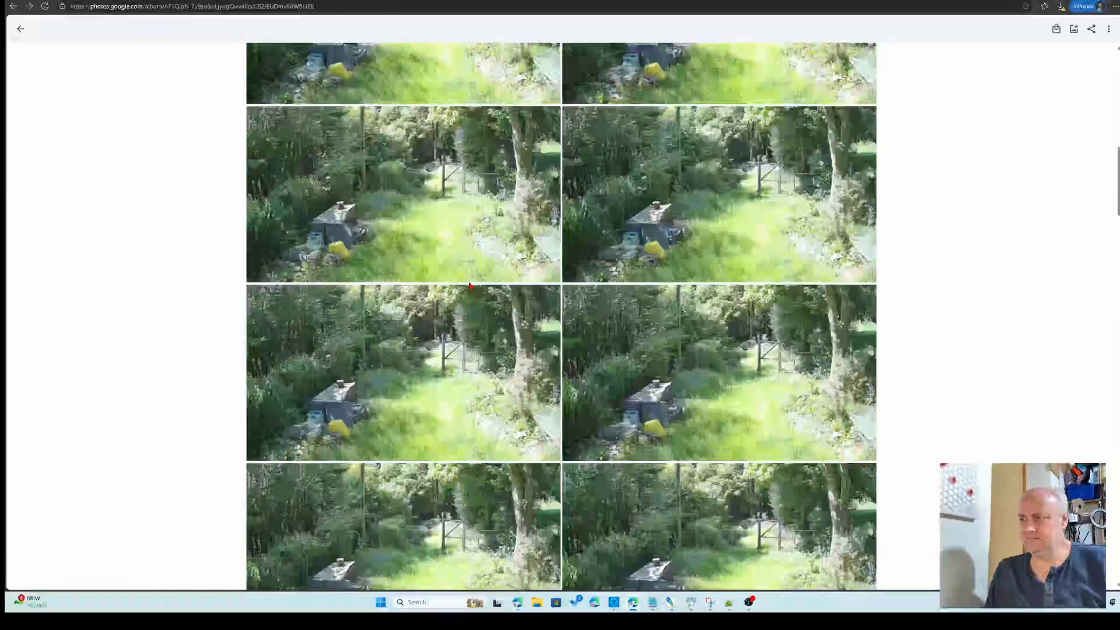
Select the first eight snapshots in the snaps album, create an Animation from them, and close its viewer
{"action": "scroll", "coordinate": [469, 284], "scroll_direction": "down", "scroll_amount": 2}
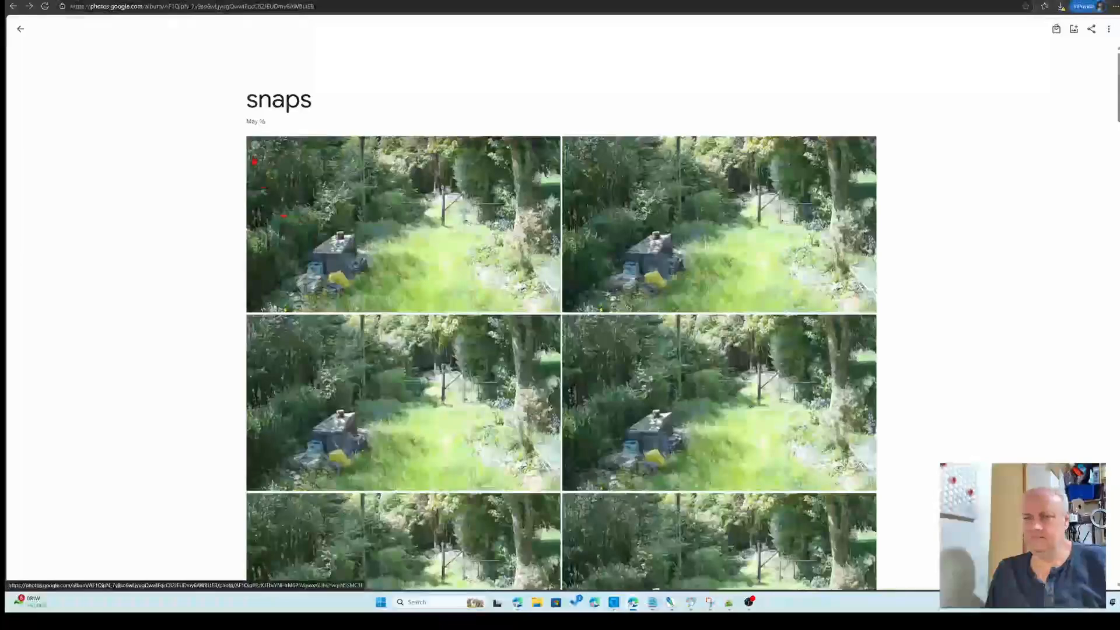
{"action": "left_click", "coordinate": [255, 144]}
{"action": "scroll", "coordinate": [731, 363], "scroll_direction": "down", "scroll_amount": 3}
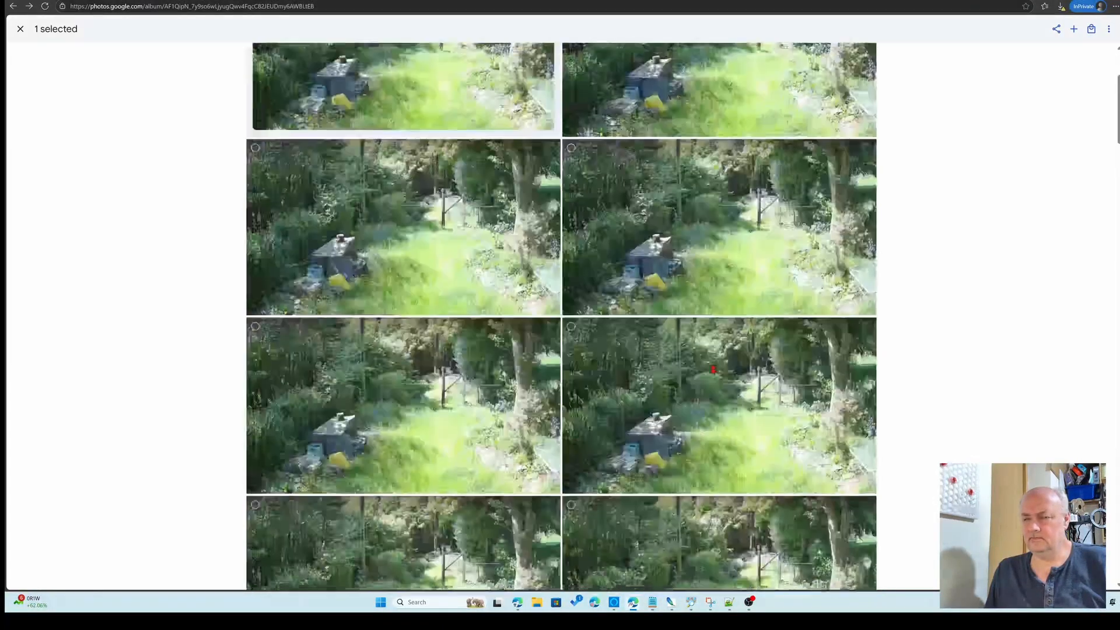
{"action": "left_click", "coordinate": [577, 343], "text": "shift"}
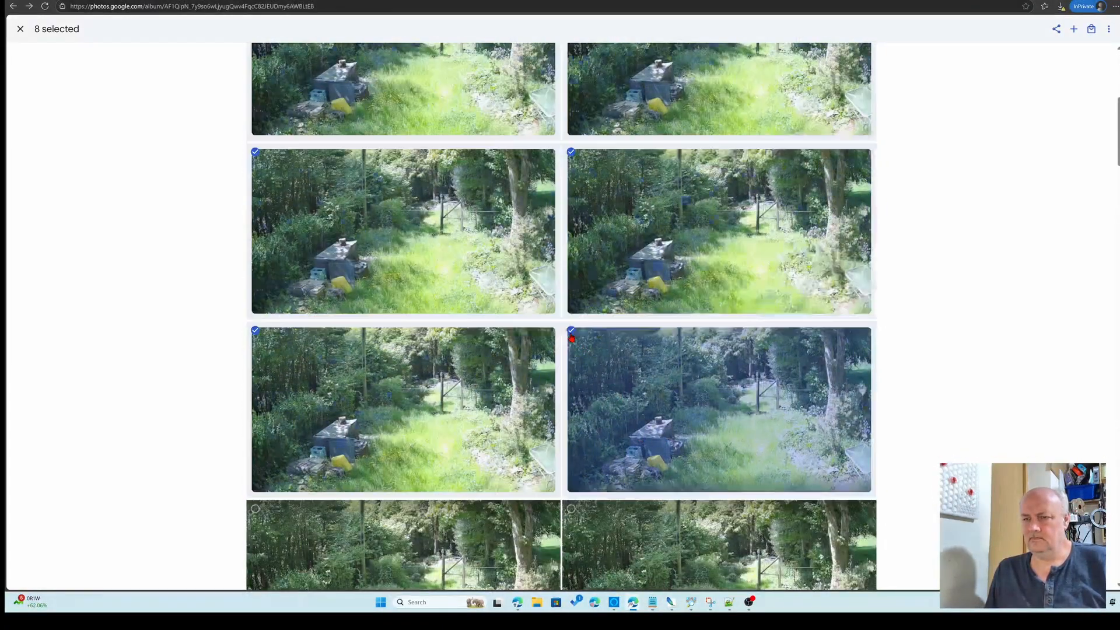
{"action": "left_click", "coordinate": [1073, 29]}
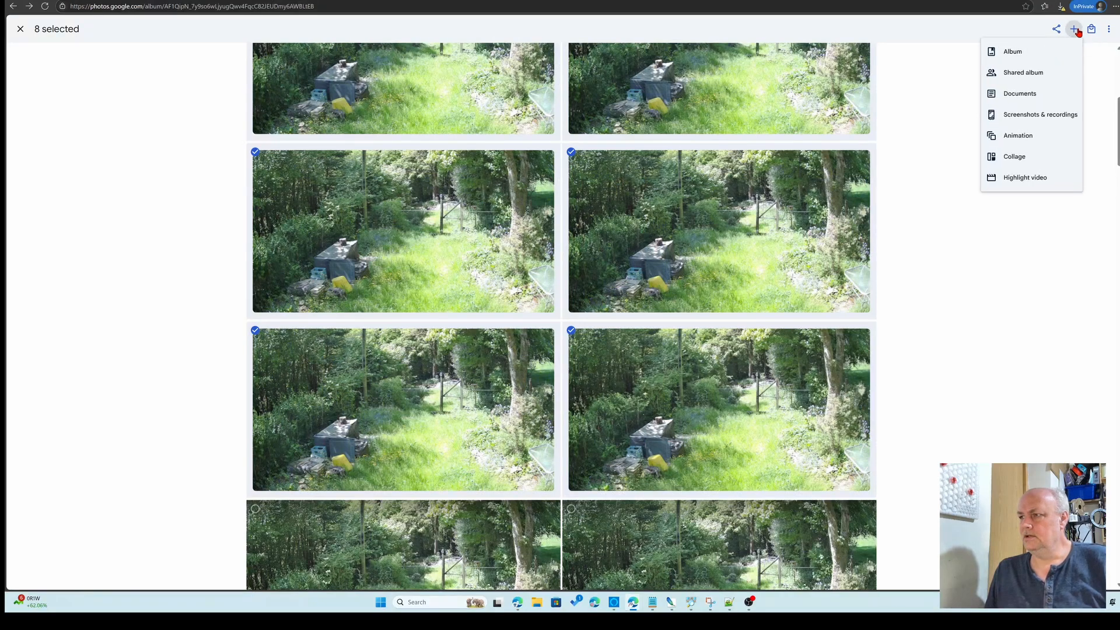
{"action": "left_click", "coordinate": [1017, 137]}
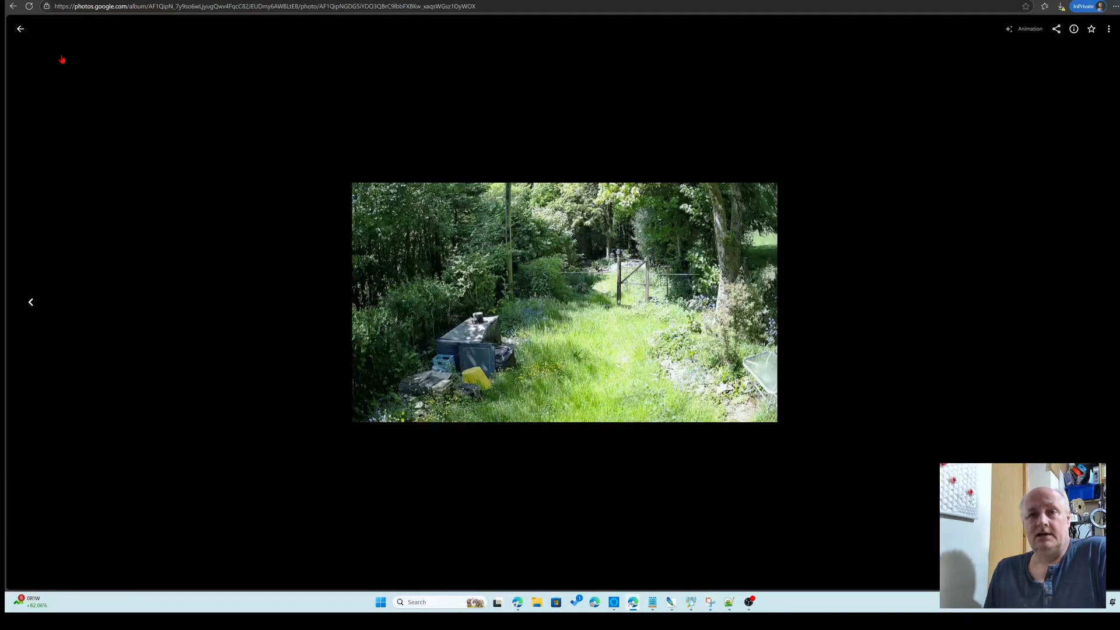
{"action": "left_click", "coordinate": [20, 30]}
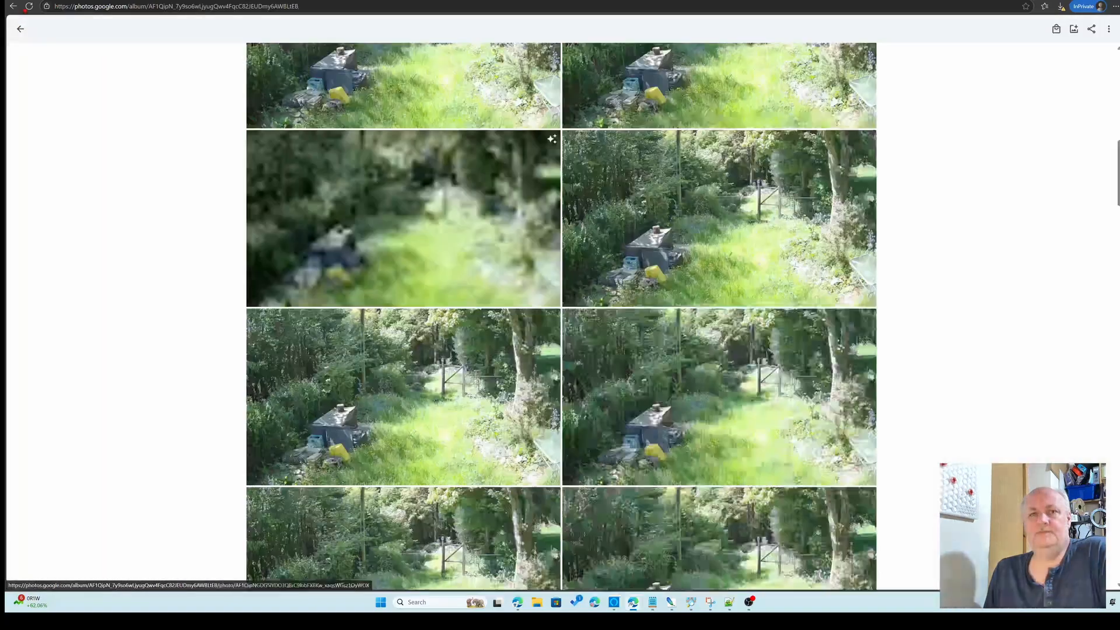
Return from the snaps album to the Google Photos albums list
{"action": "scroll", "coordinate": [318, 138], "scroll_direction": "down", "scroll_amount": 1}
{"action": "scroll", "coordinate": [319, 138], "scroll_direction": "up", "scroll_amount": 5}
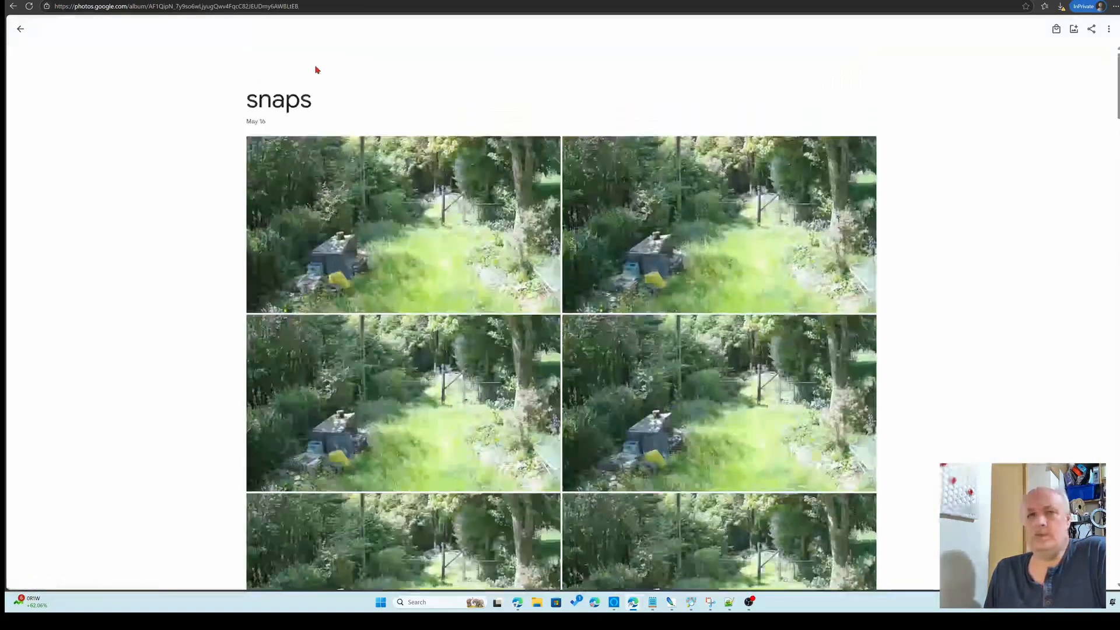
{"action": "left_click", "coordinate": [20, 29]}
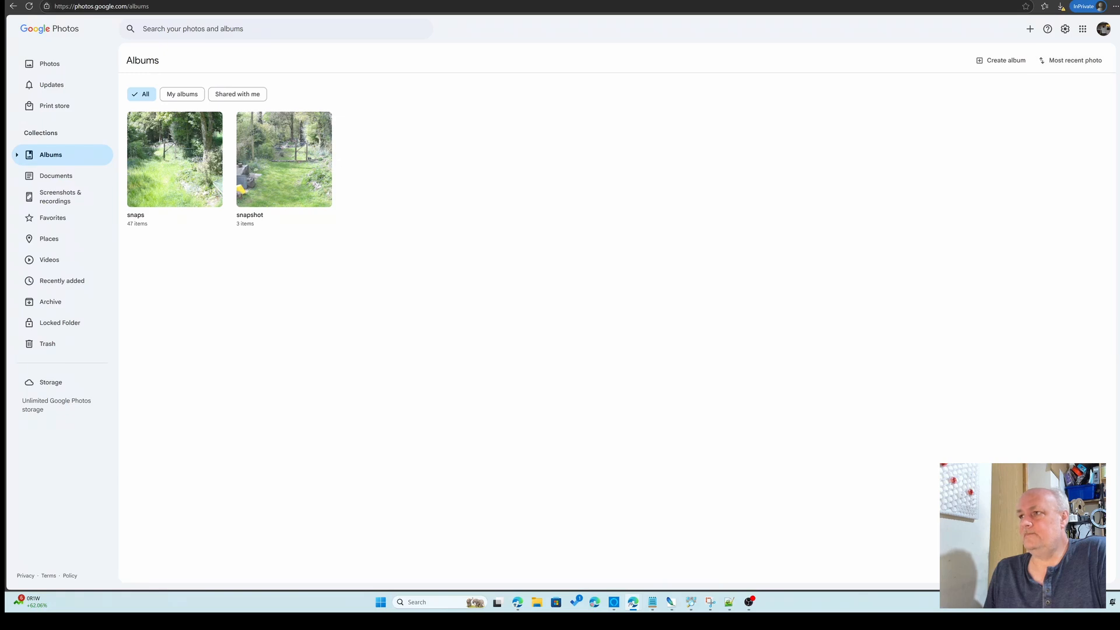
In the other browser window, go back to the albums list, then switch to the Home Assistant tab
{"action": "left_click", "coordinate": [1076, 0]}
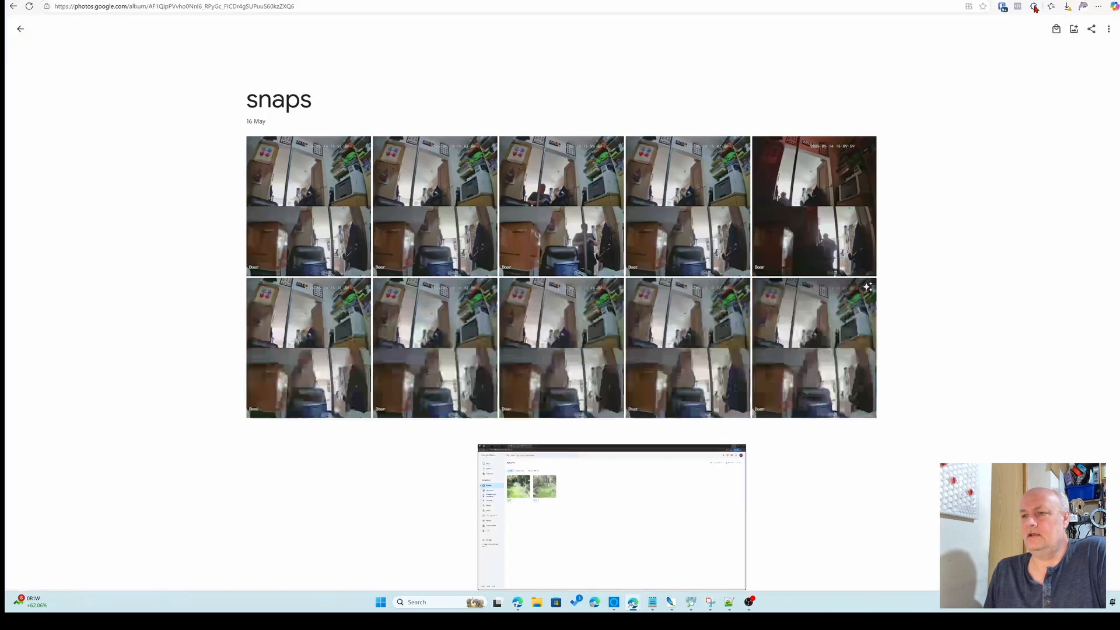
{"action": "left_click", "coordinate": [22, 31]}
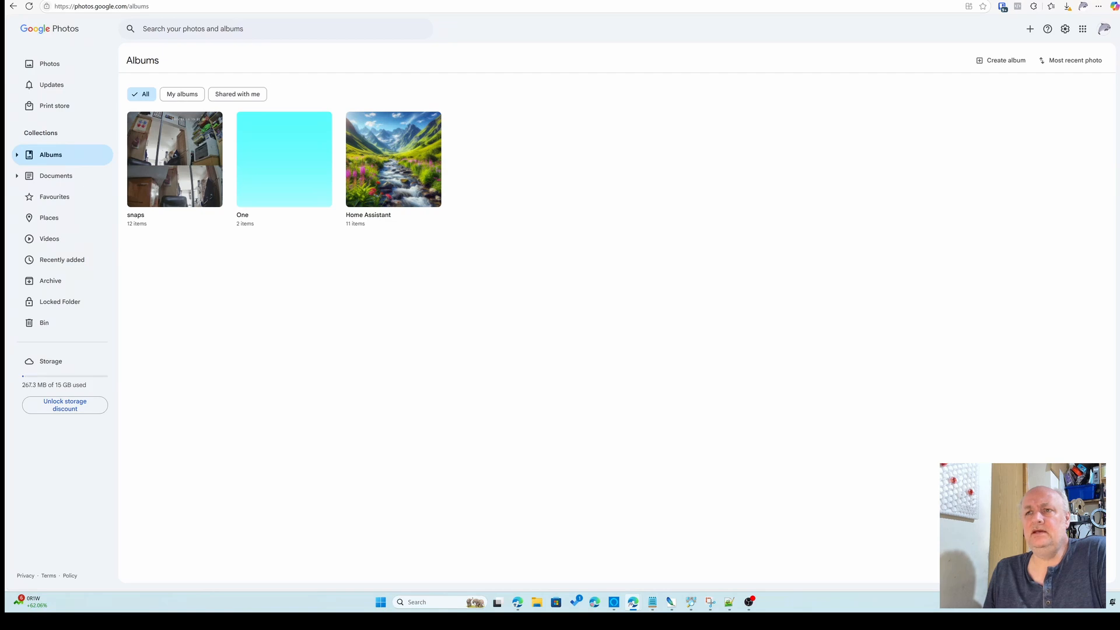
{"action": "key", "text": "ctrl+Tab"}
{"action": "key", "text": "ctrl+Tab"}
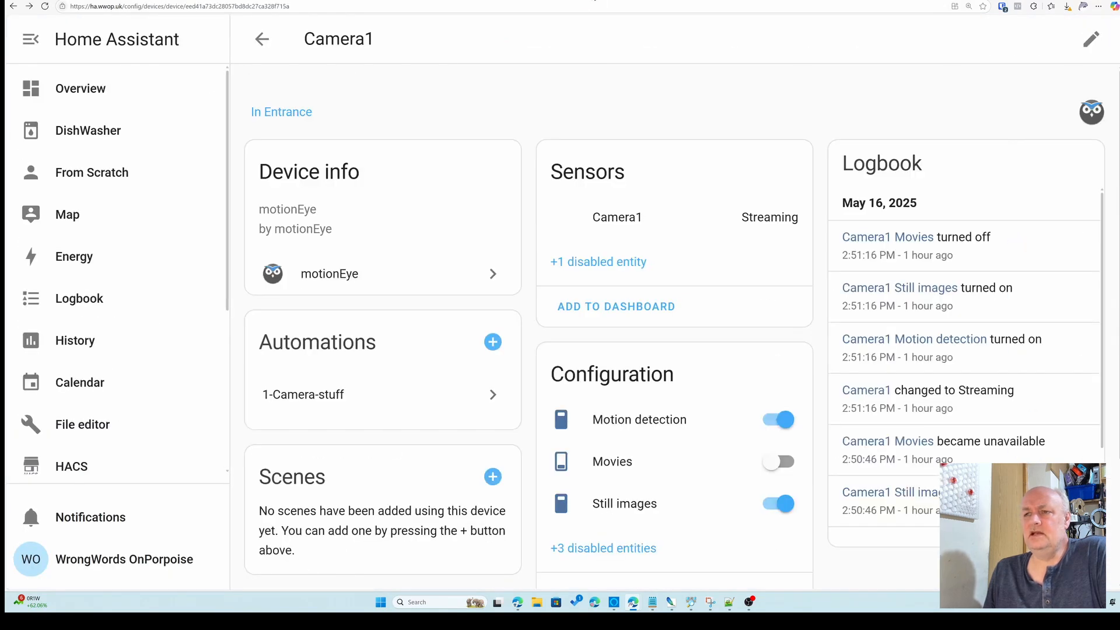